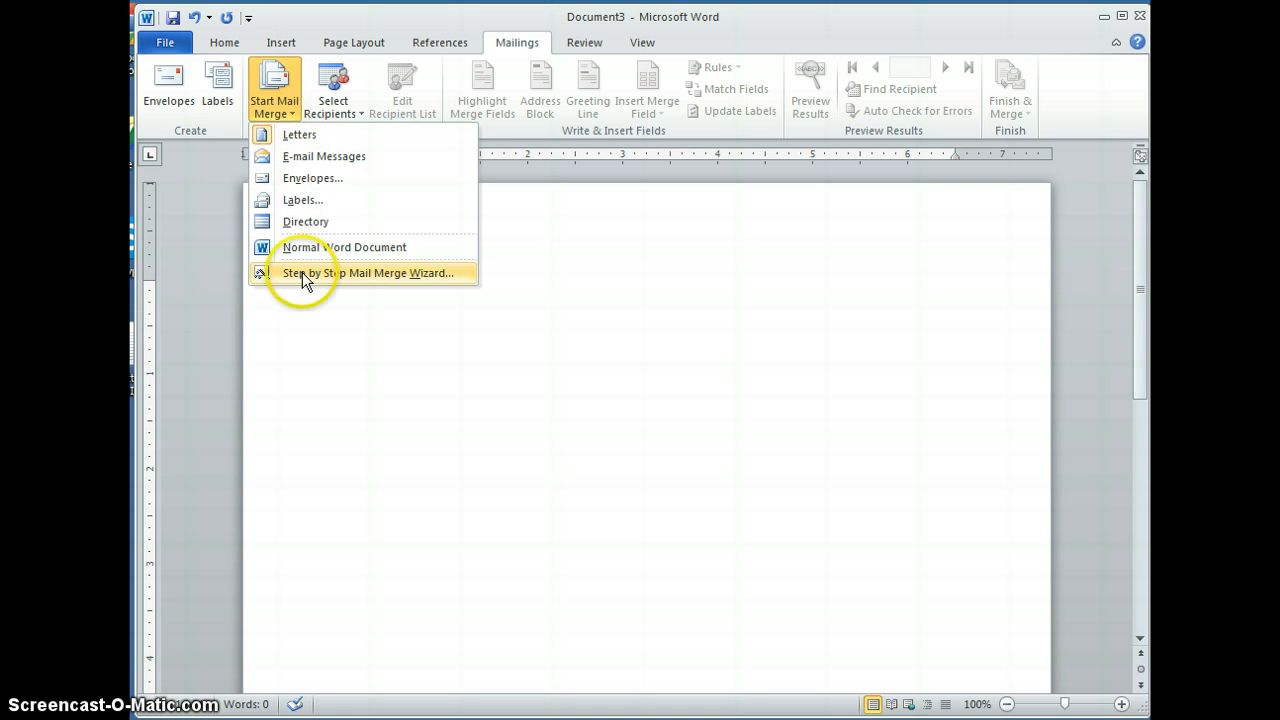
Start the Step by Step Mail Merge Wizard and set the merge document type to Letters
{"action": "left_click", "coordinate": [303, 273]}
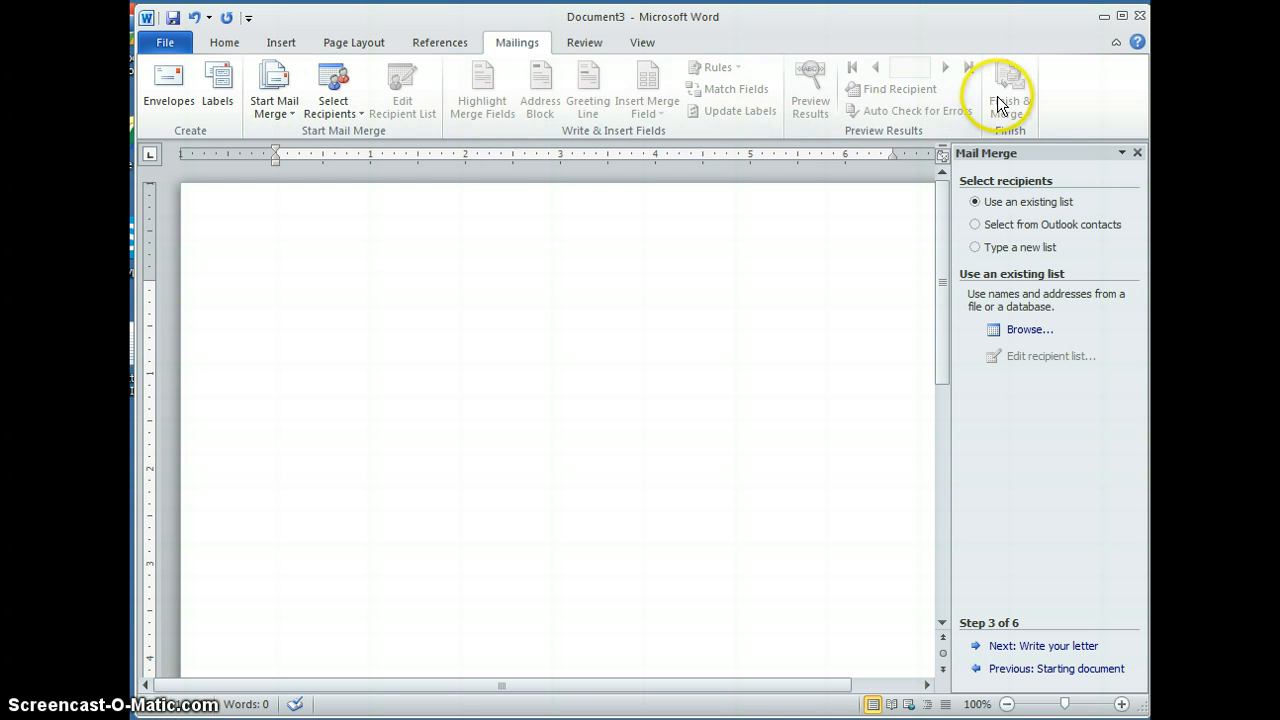
{"action": "left_click", "coordinate": [283, 100]}
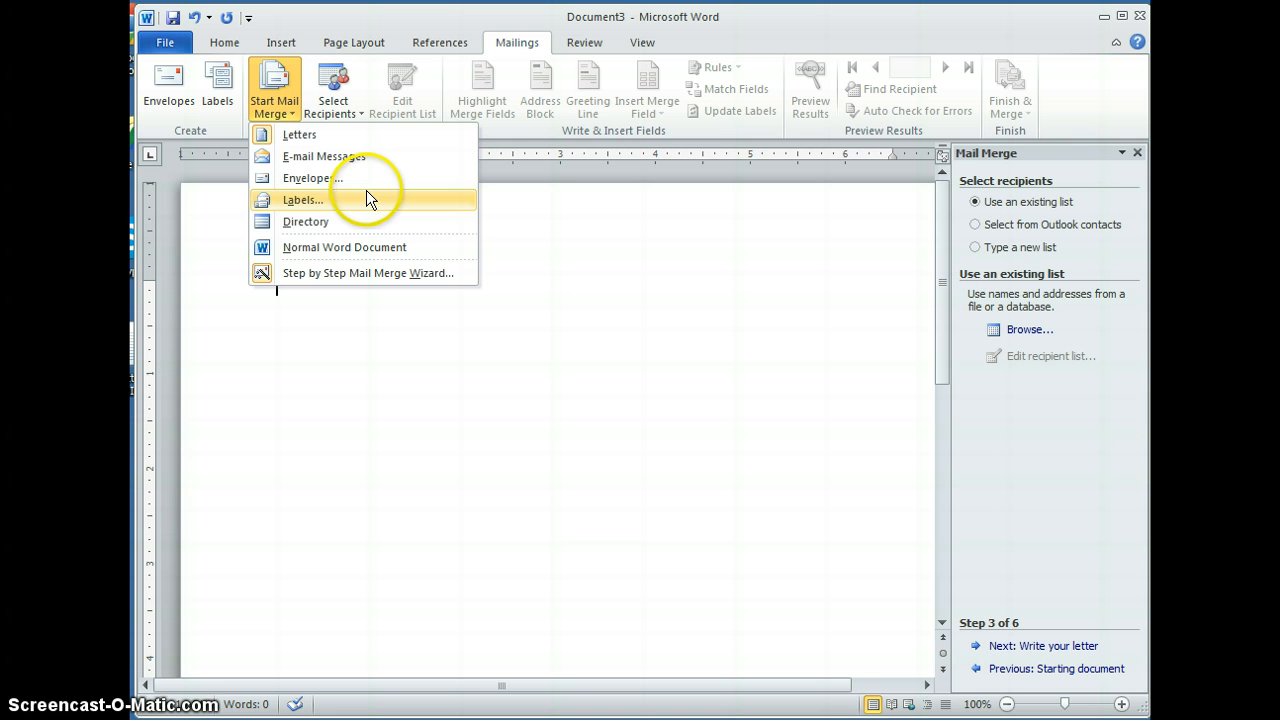
{"action": "left_click", "coordinate": [331, 134]}
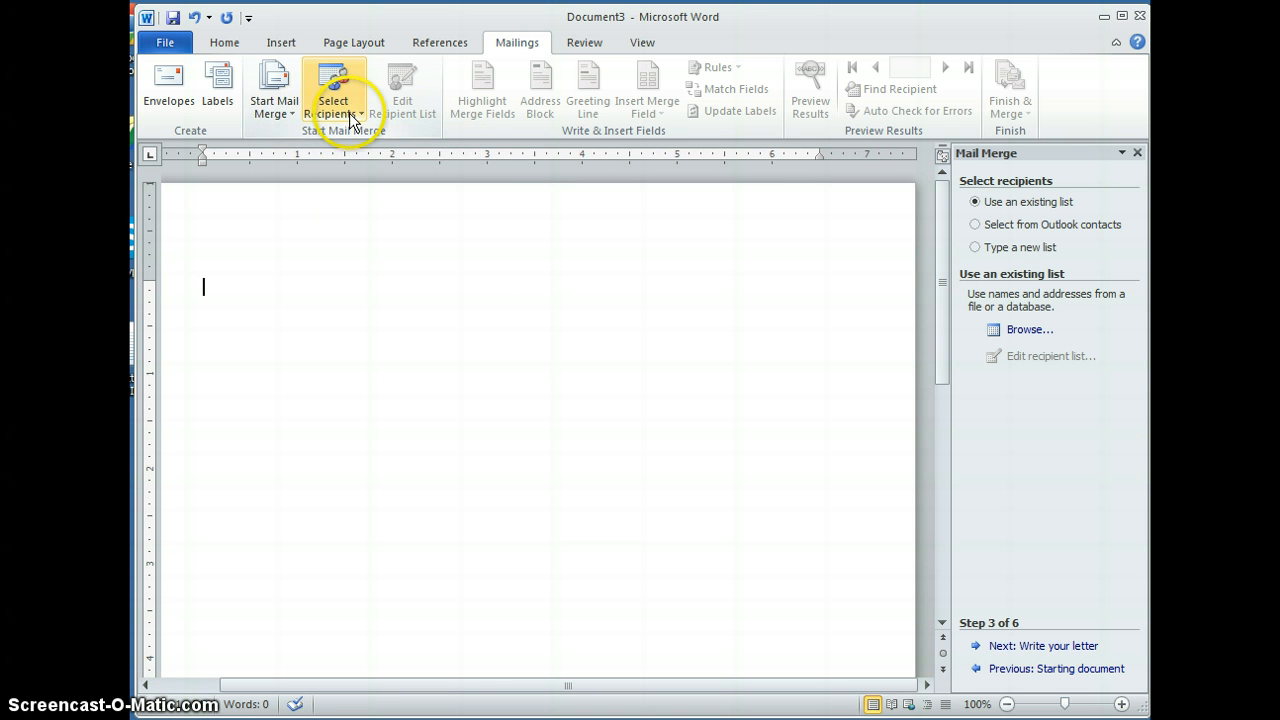
Examine the new recipient list's address columns, entry search and column customization options, cancelling without creating a list
{"action": "left_click", "coordinate": [349, 113]}
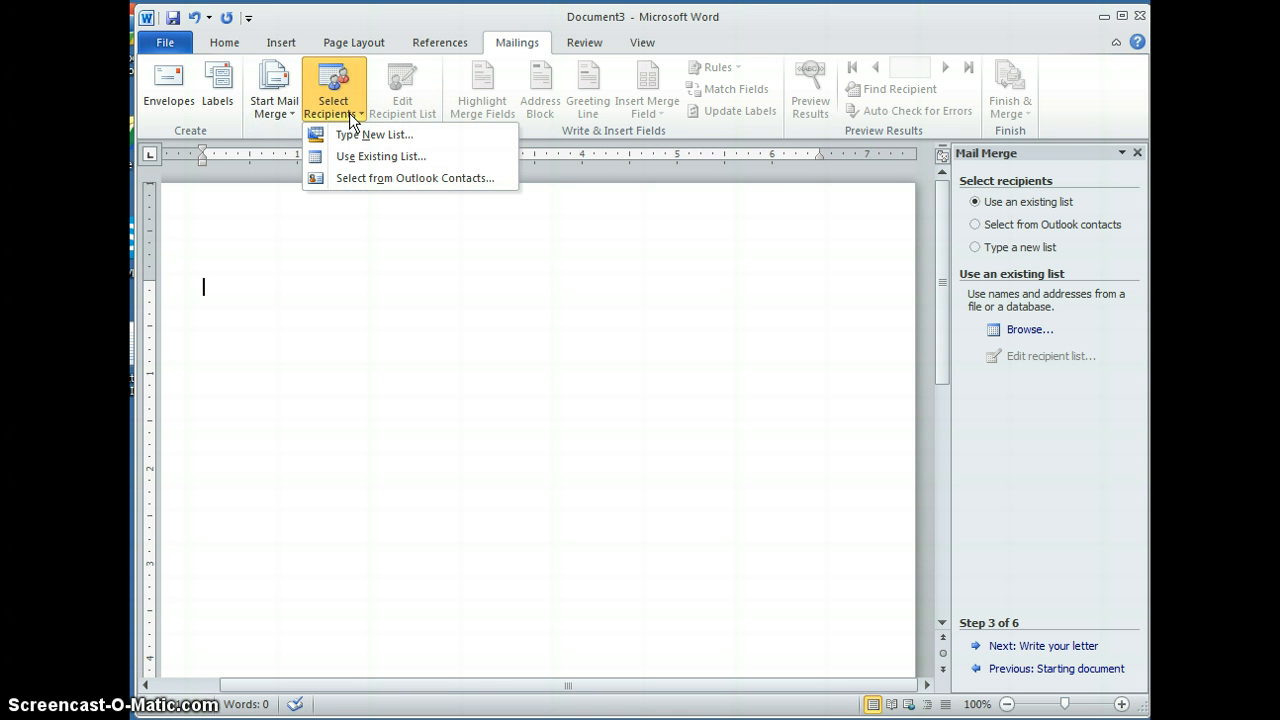
{"action": "left_click", "coordinate": [352, 142]}
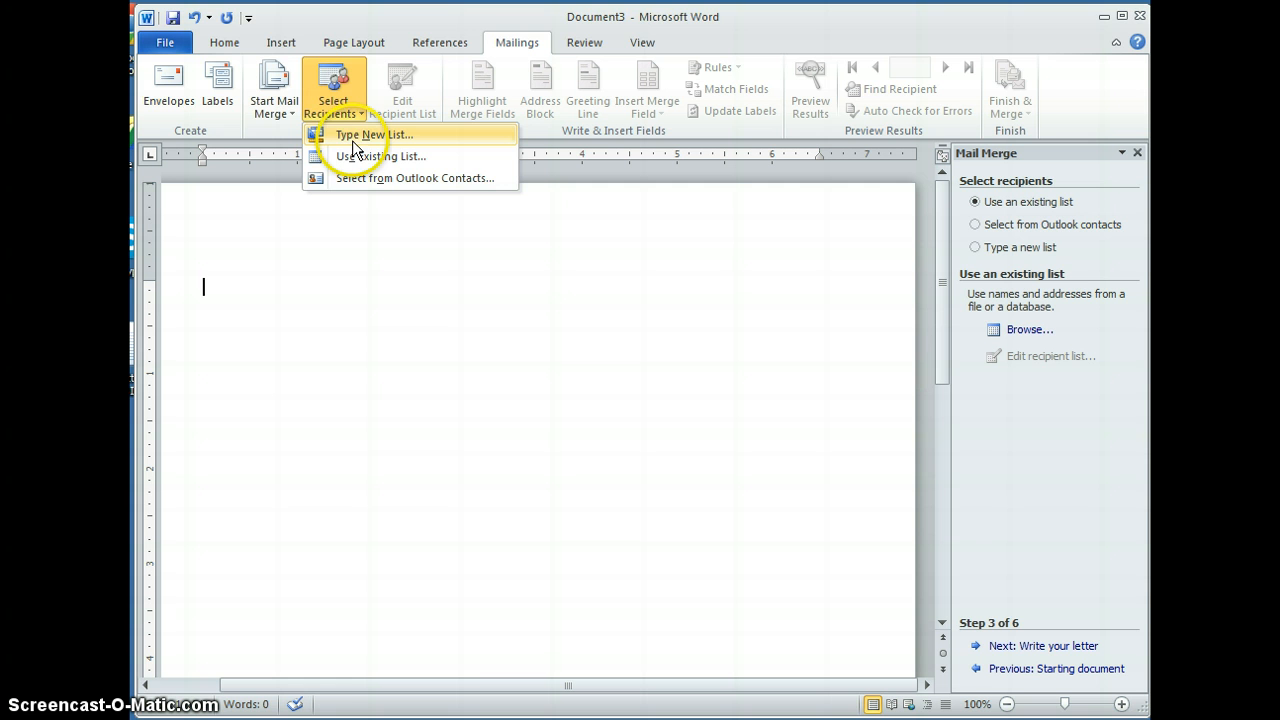
{"action": "left_click", "coordinate": [356, 141]}
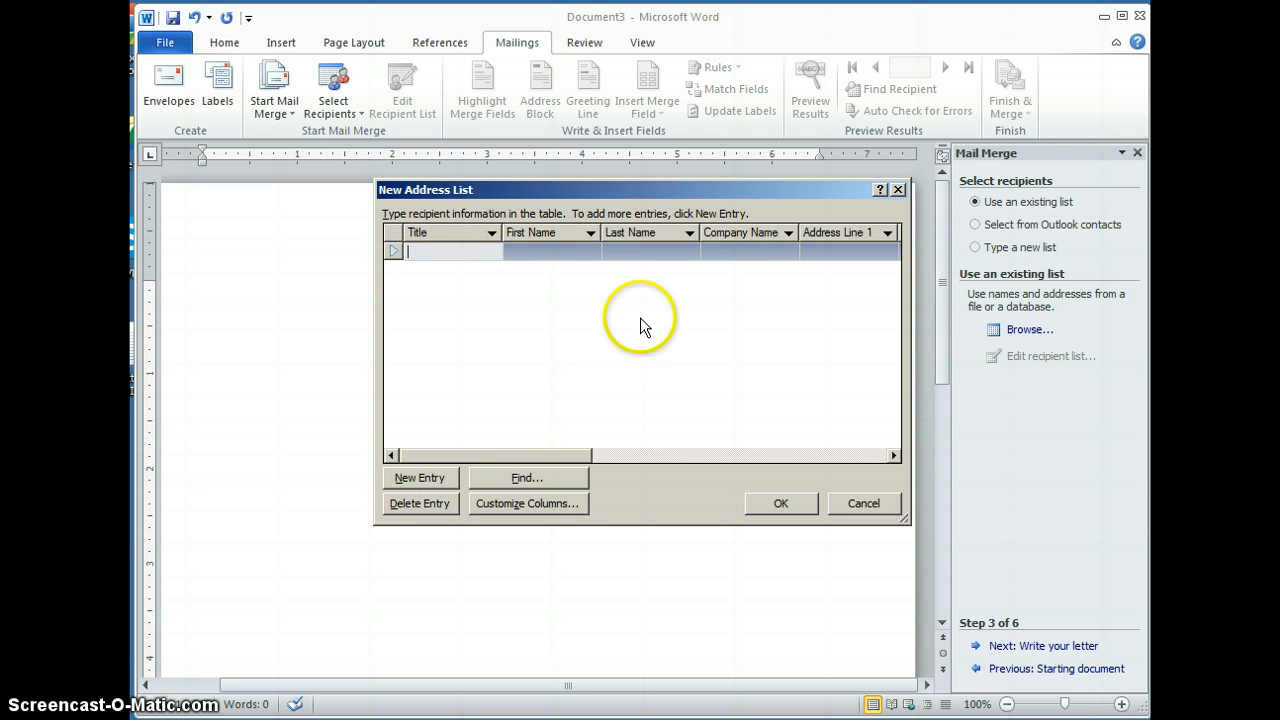
{"action": "left_click_drag", "start_coordinate": [563, 455], "coordinate": [540, 470]}
{"action": "left_click", "coordinate": [543, 483]}
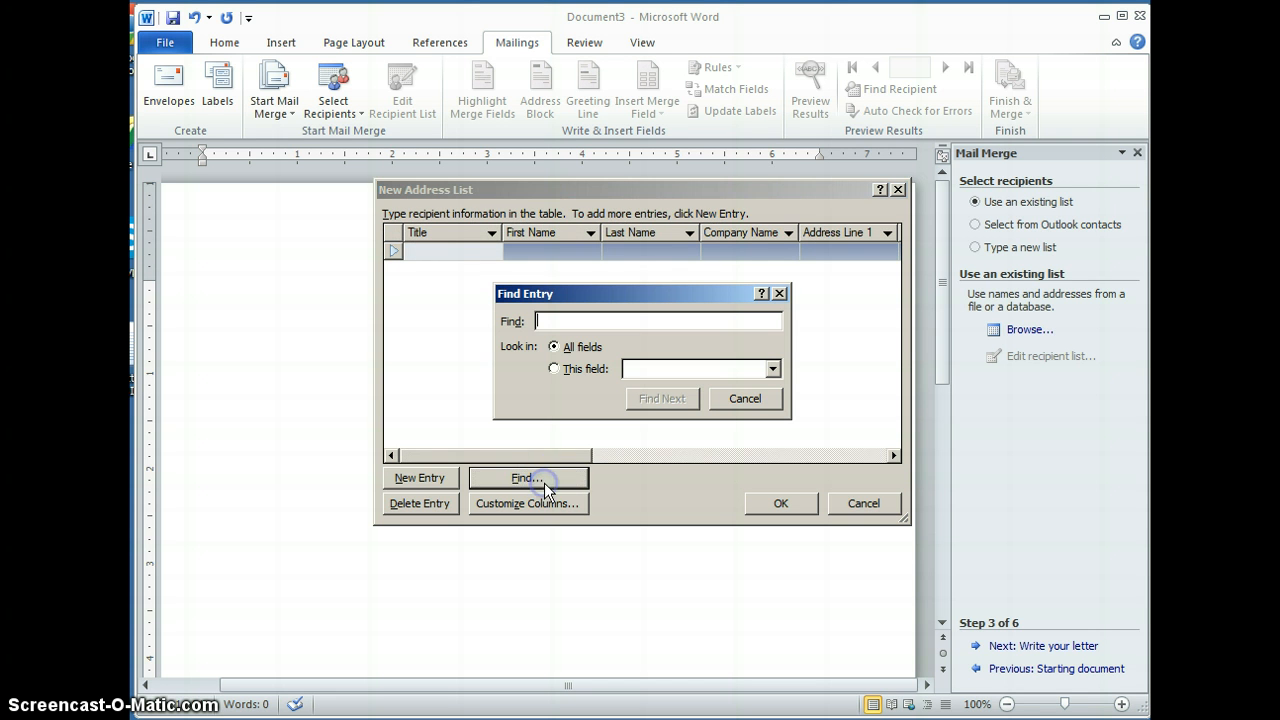
{"action": "left_click", "coordinate": [745, 399]}
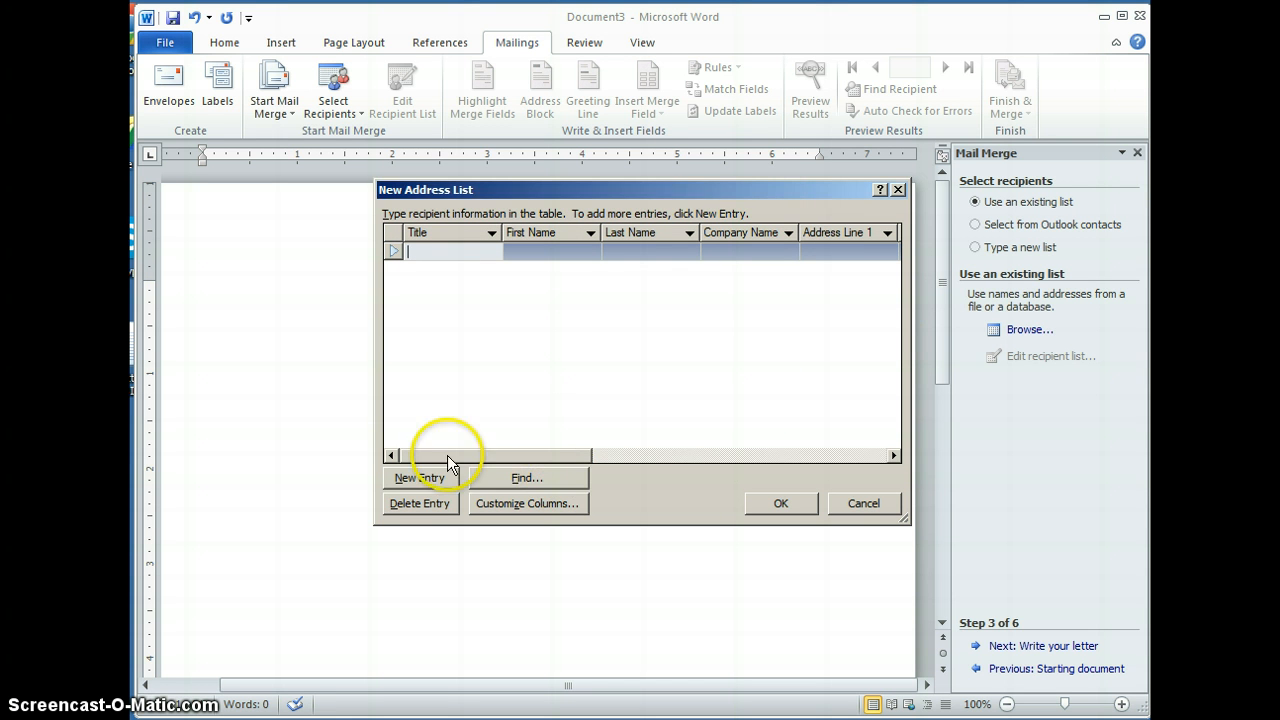
{"action": "left_click", "coordinate": [504, 505]}
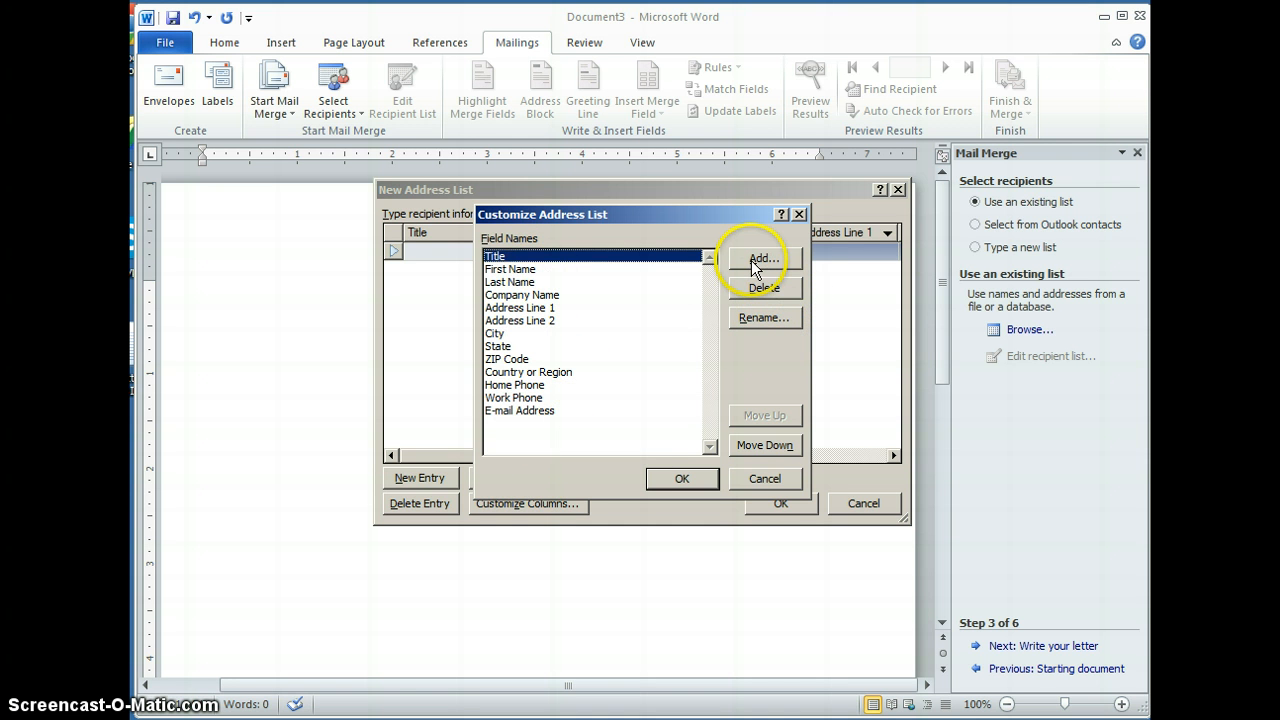
{"action": "left_click", "coordinate": [768, 478]}
{"action": "left_click", "coordinate": [857, 503]}
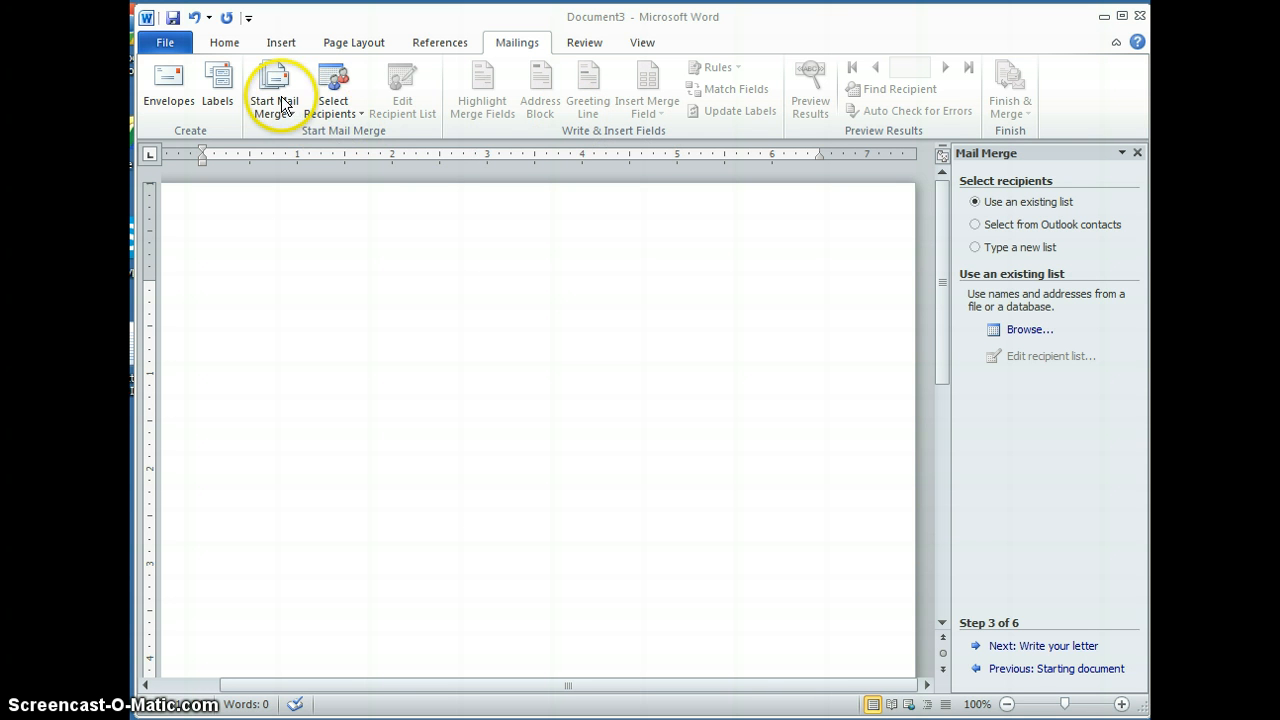
Use the existing address book workbook from Documents as the recipient list, taking Sheet1$ with its first row as column headers
{"action": "left_click", "coordinate": [333, 108]}
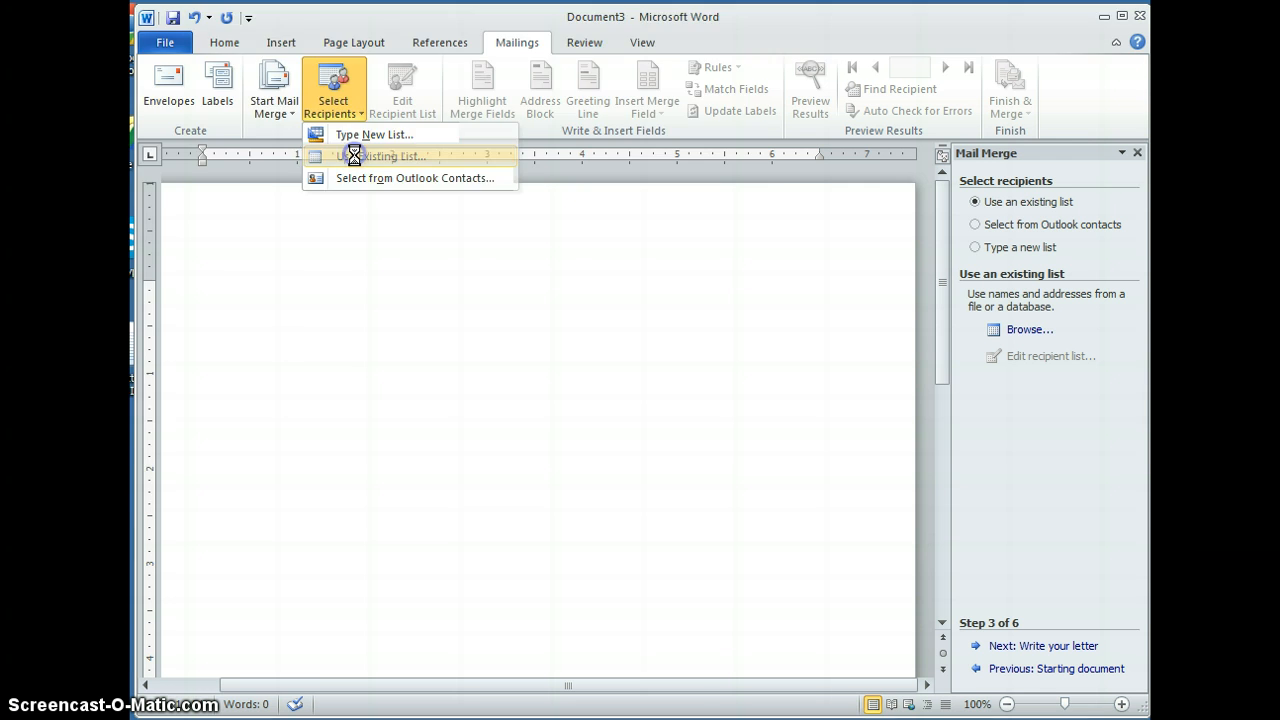
{"action": "left_click", "coordinate": [354, 156]}
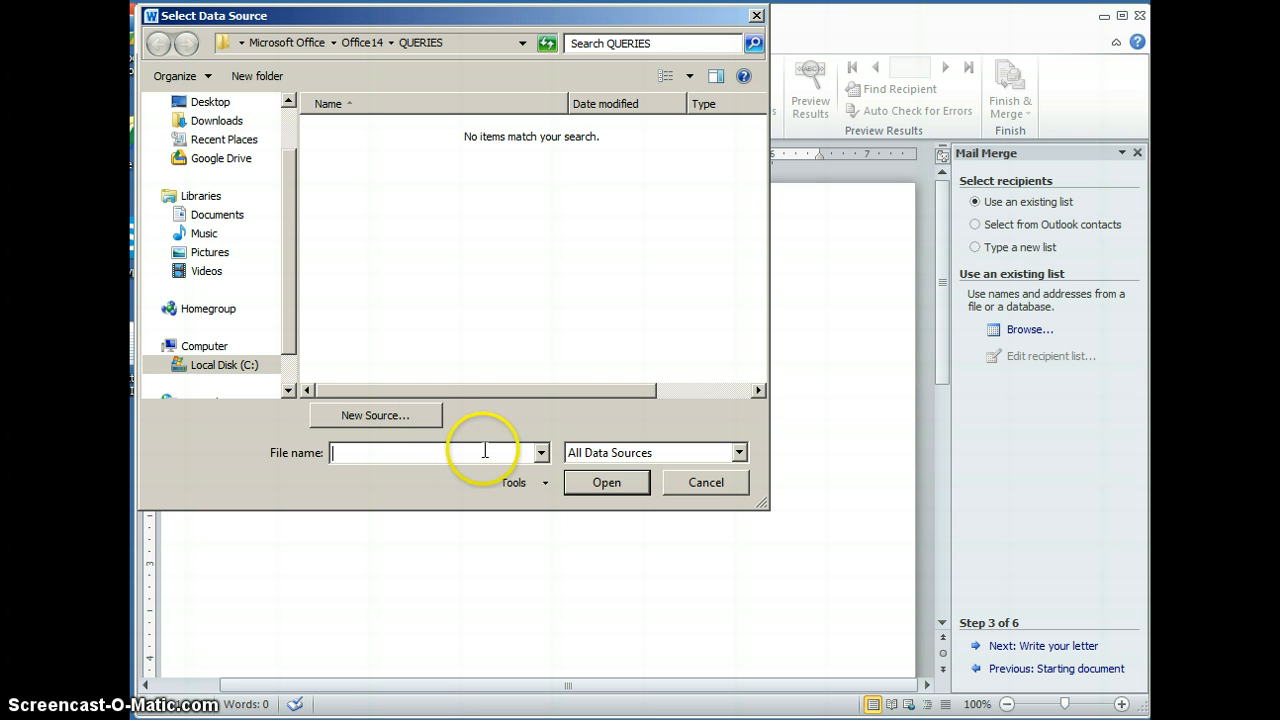
{"action": "left_click", "coordinate": [222, 214]}
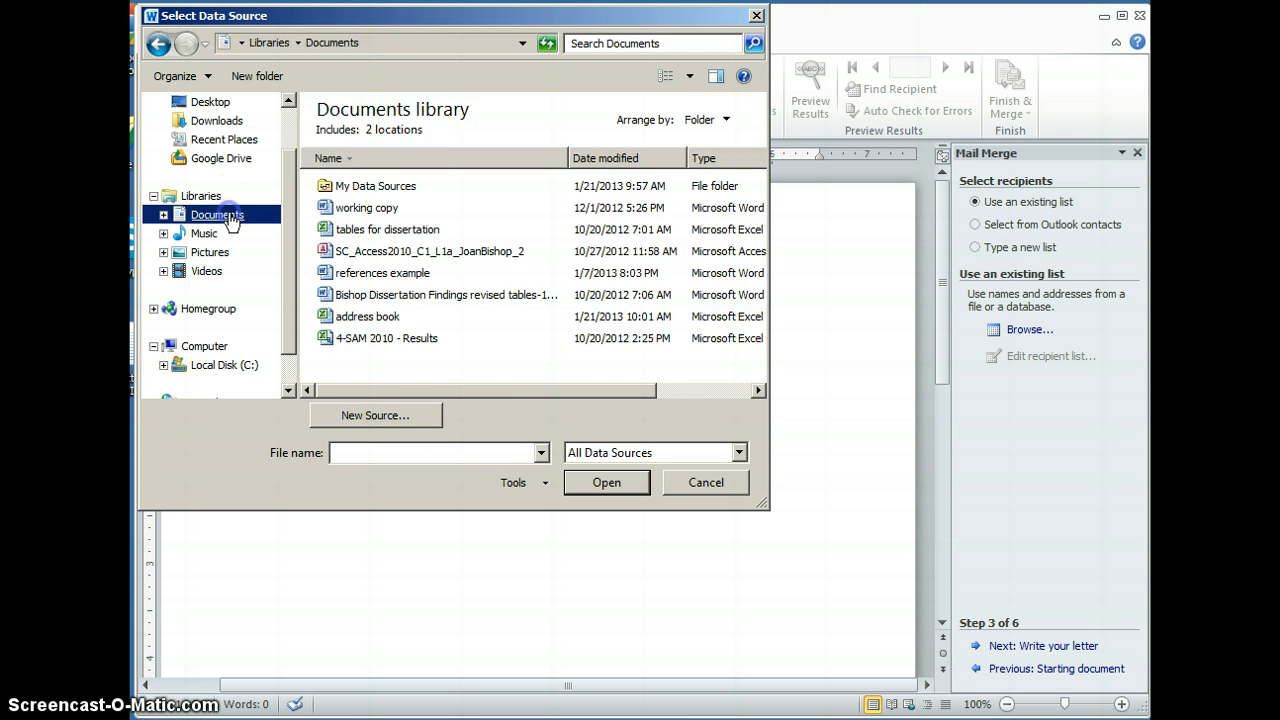
{"action": "left_click", "coordinate": [355, 316]}
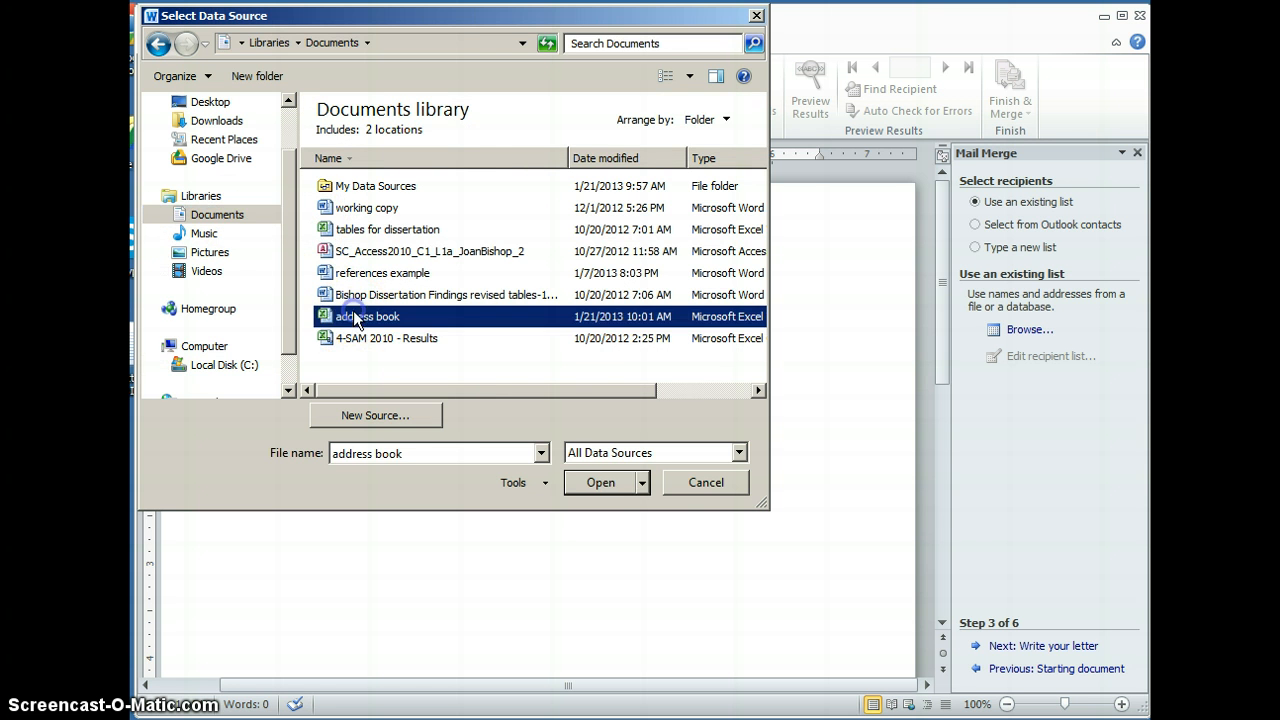
{"action": "left_click", "coordinate": [614, 489]}
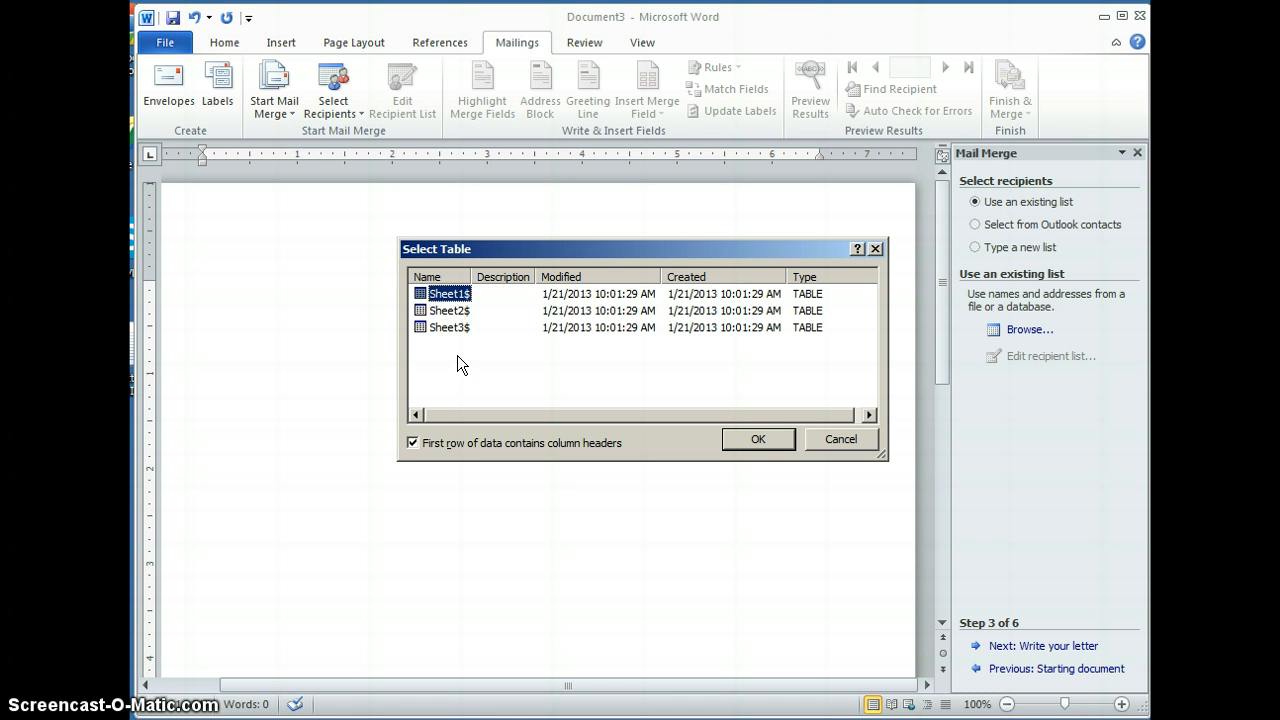
{"action": "left_click", "coordinate": [777, 442]}
{"action": "left_click_drag", "start_coordinate": [777, 438], "coordinate": [688, 503]}
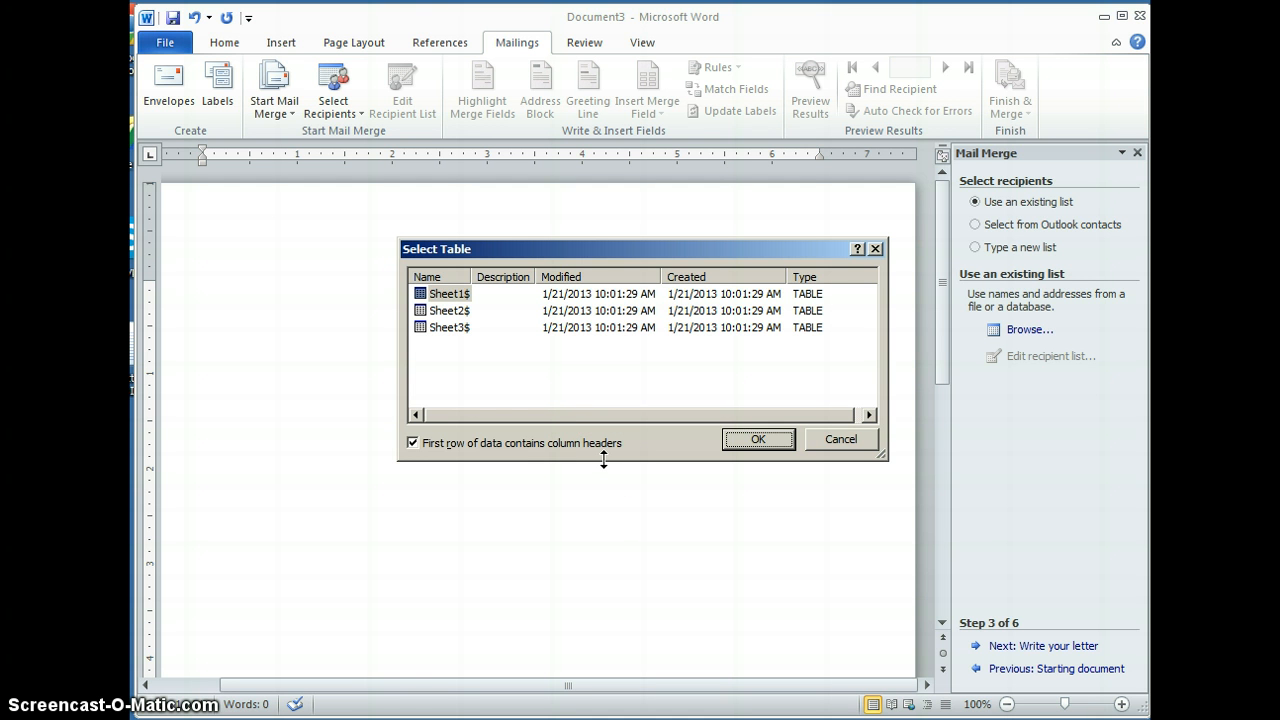
{"action": "left_click", "coordinate": [755, 442]}
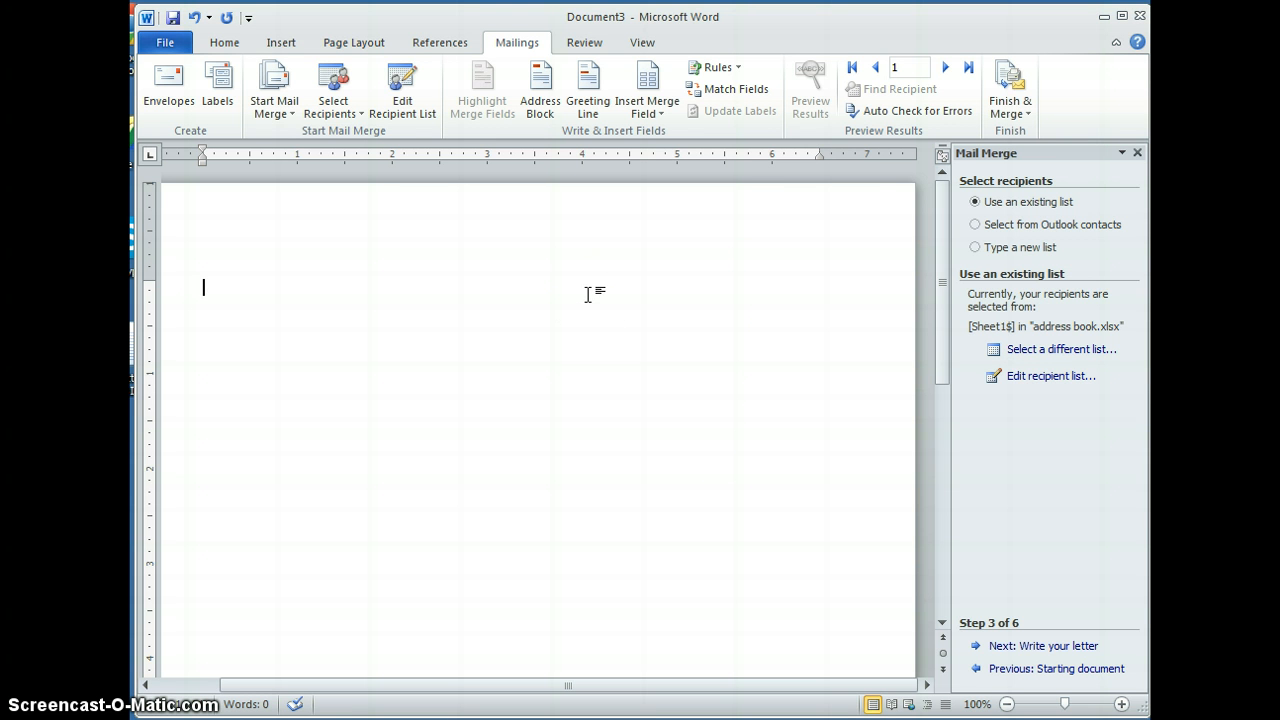
Review the merge recipients, select the second entry with both recipients included, and accept the list
{"action": "left_click", "coordinate": [422, 112]}
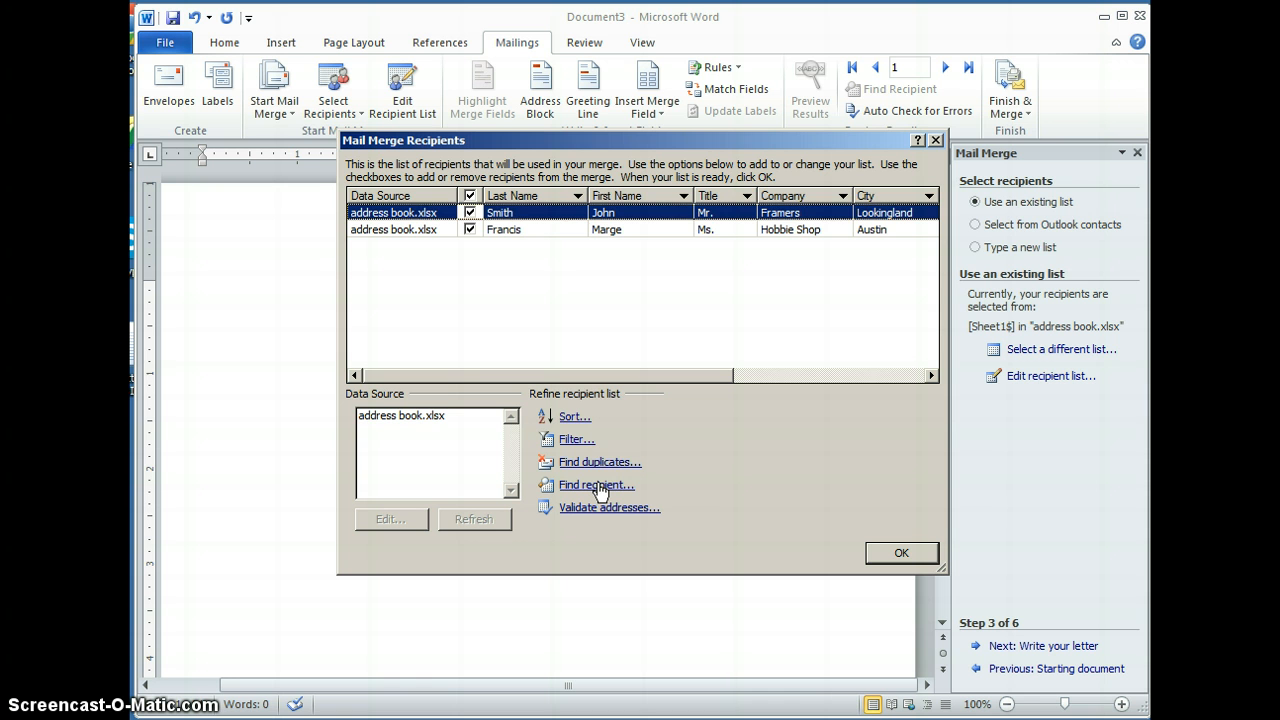
{"action": "left_click", "coordinate": [469, 230]}
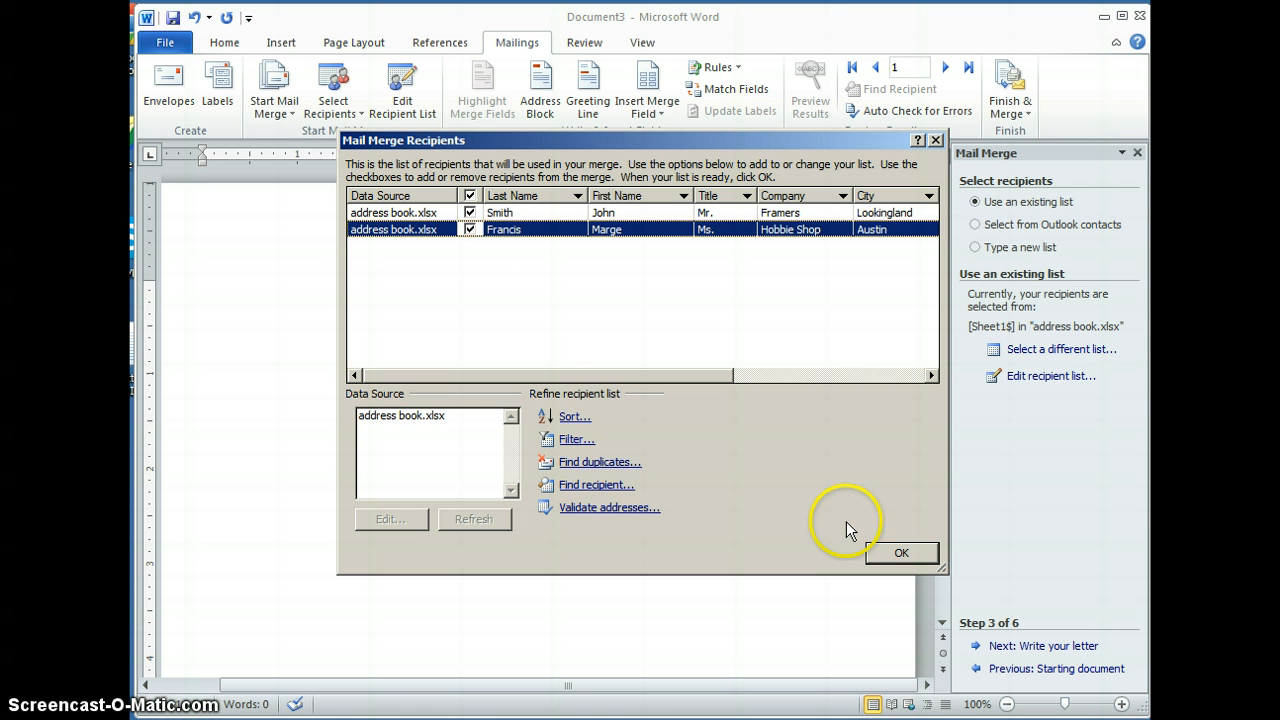
{"action": "left_click", "coordinate": [900, 553]}
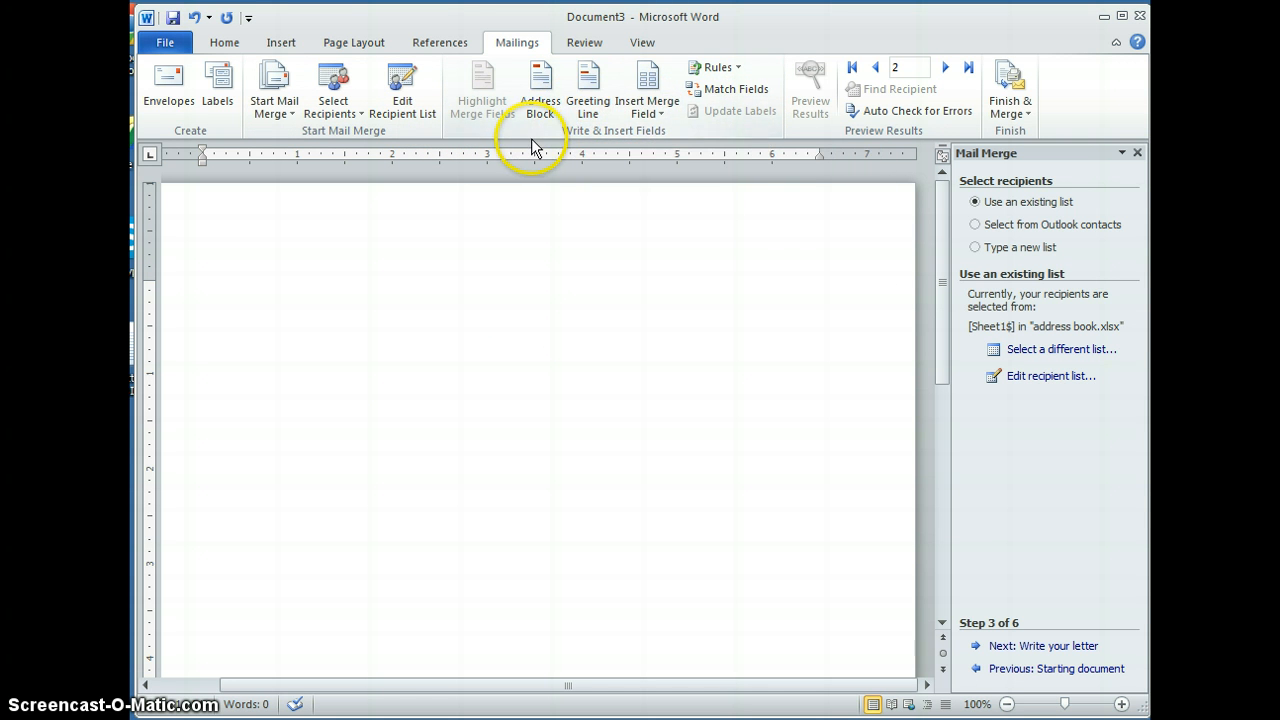
Enter the date January 21, 2013 three lines down in the letter and move three lines below it
{"action": "key", "text": "Return"}
{"action": "key", "text": "Return"}
{"action": "key", "text": "Return"}
{"action": "type", "text": "Ja"}
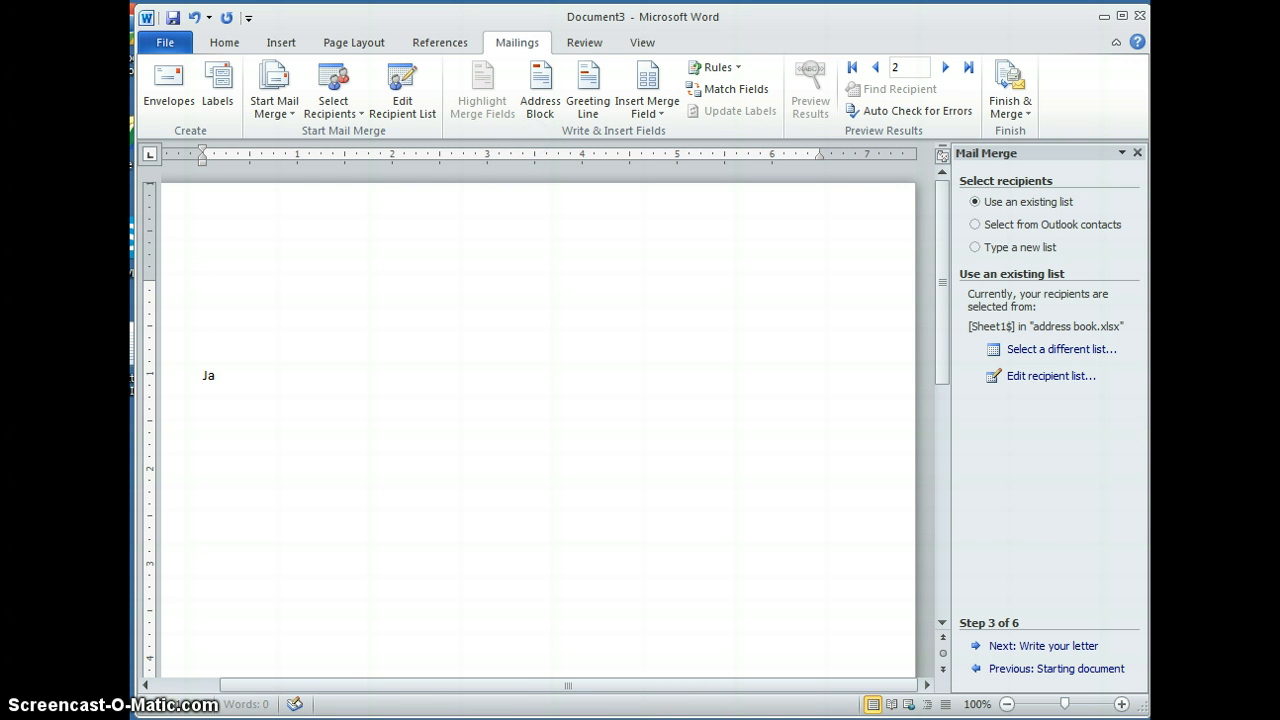
{"action": "type", "text": "nuary 21, 2"}
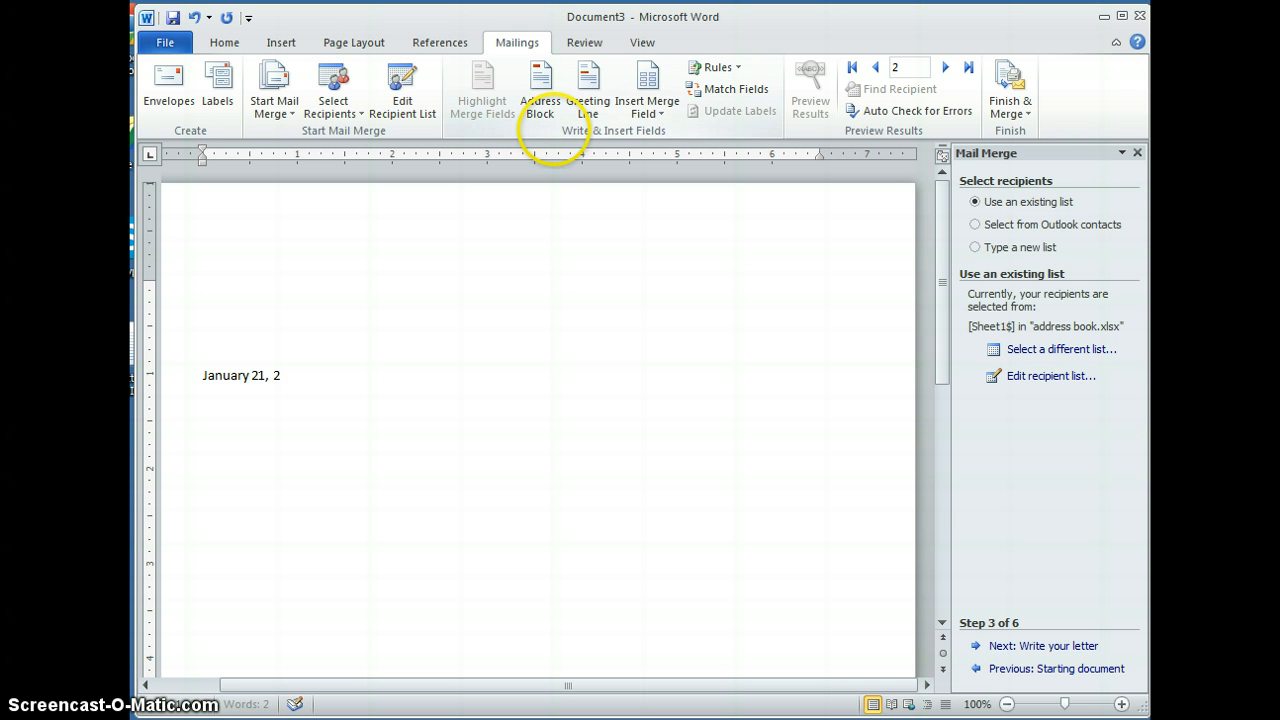
{"action": "type", "text": "013"}
{"action": "key", "text": "Return"}
{"action": "key", "text": "Return"}
{"action": "key", "text": "Return"}
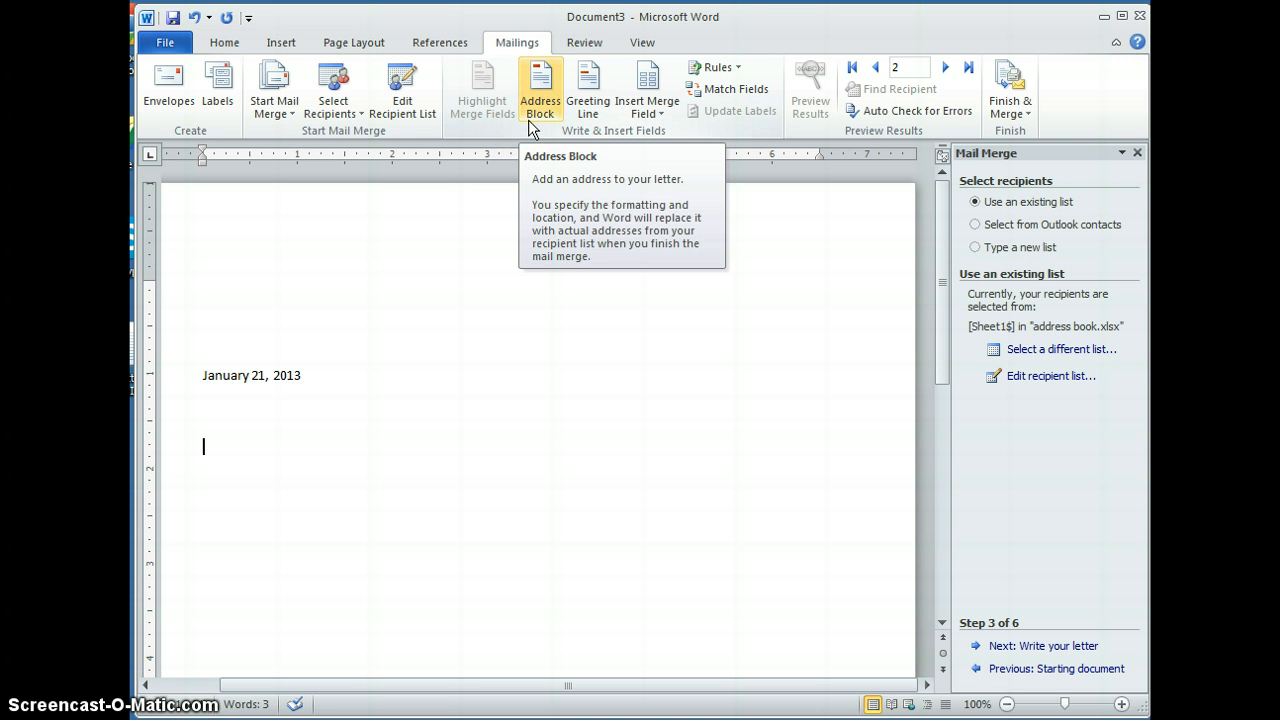
Set up an address block and match Address 1 to the Street Name field and State to the St field
{"action": "left_click", "coordinate": [540, 108]}
{"action": "left_click", "coordinate": [660, 116]}
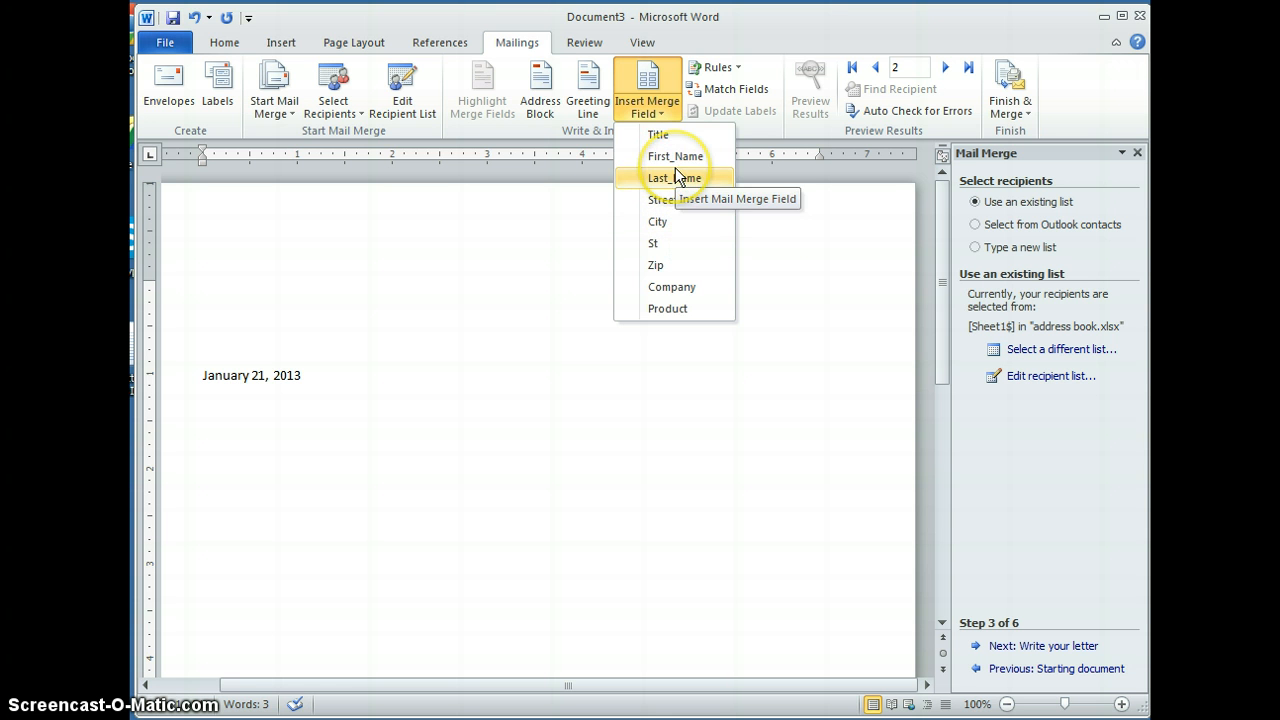
{"action": "left_click", "coordinate": [538, 102]}
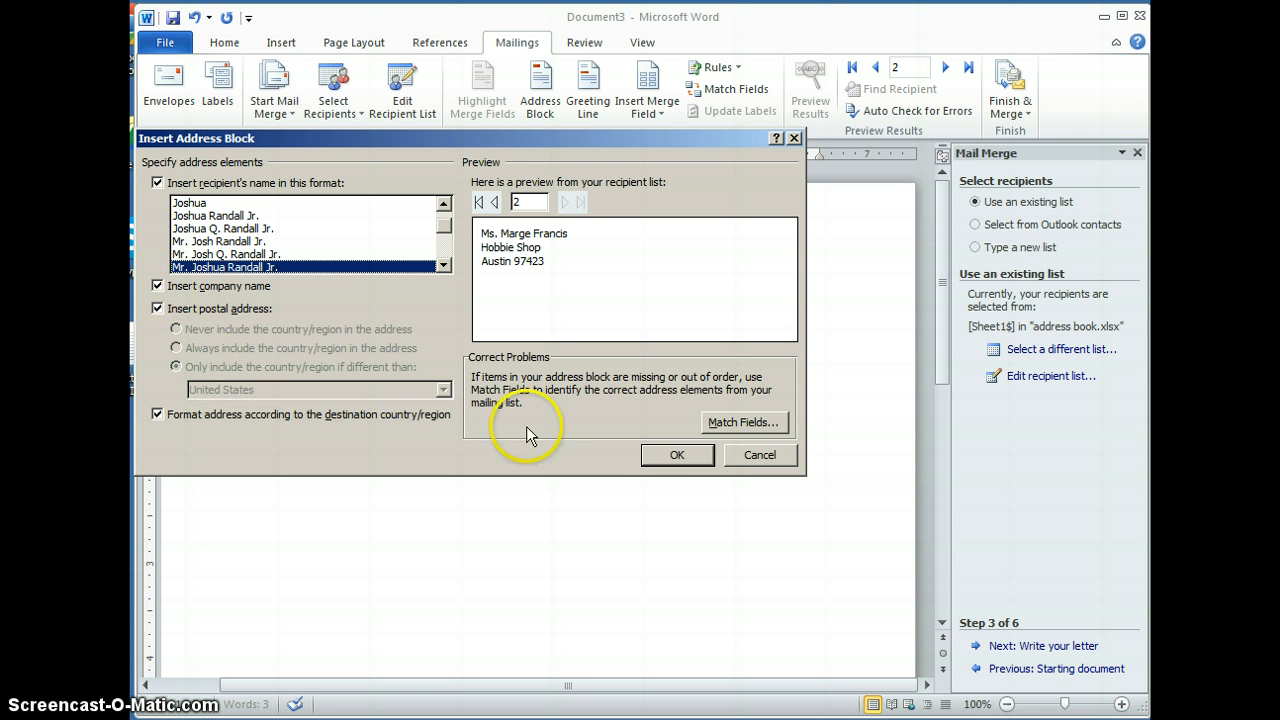
{"action": "left_click", "coordinate": [745, 424]}
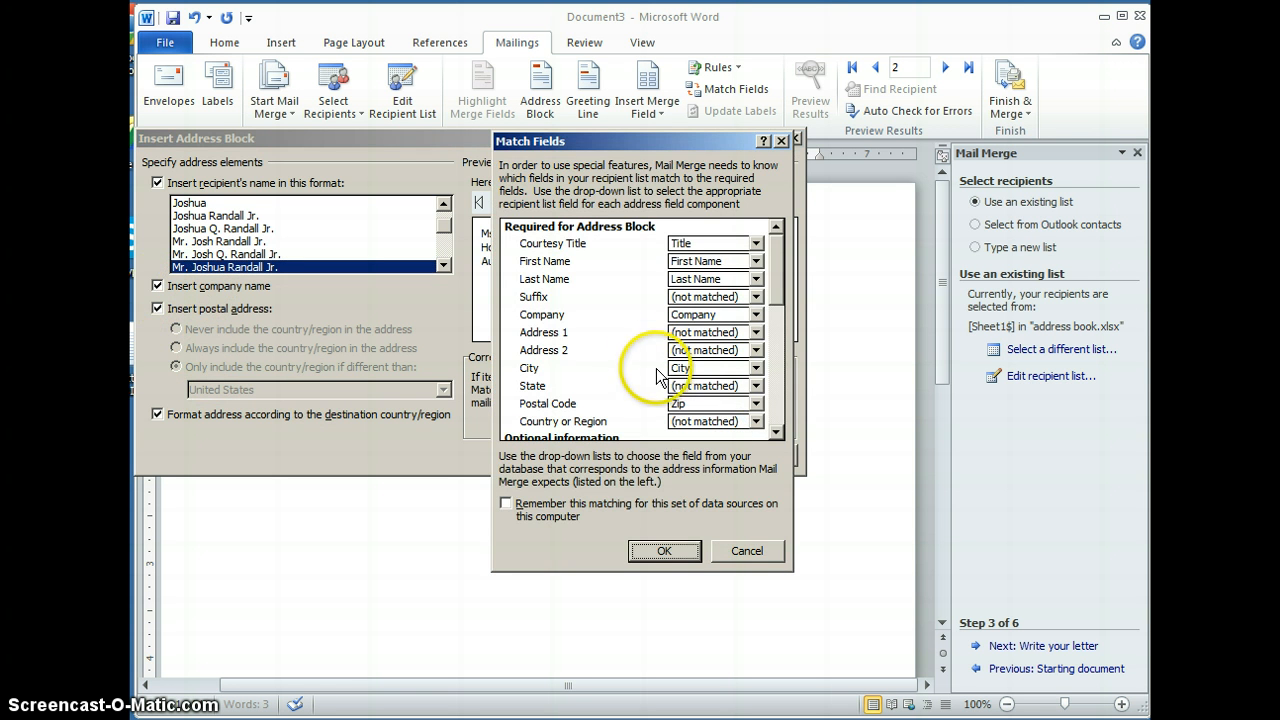
{"action": "left_click", "coordinate": [757, 333]}
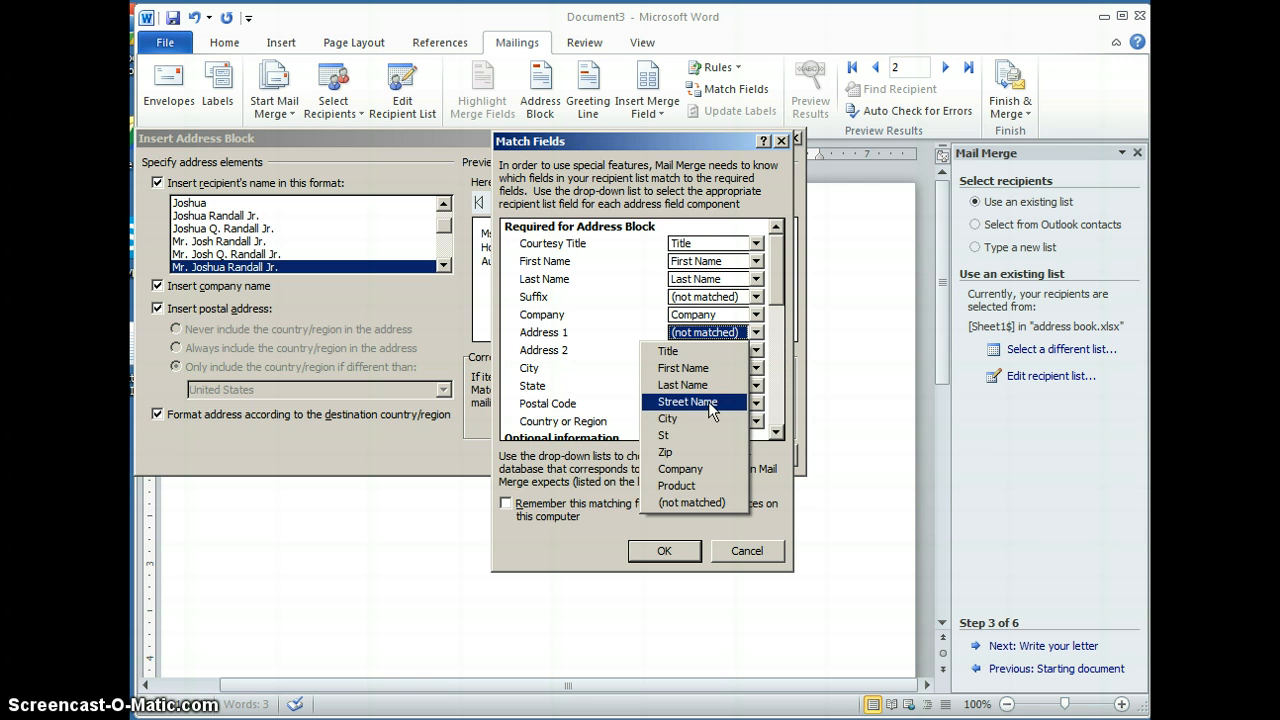
{"action": "left_click", "coordinate": [708, 401]}
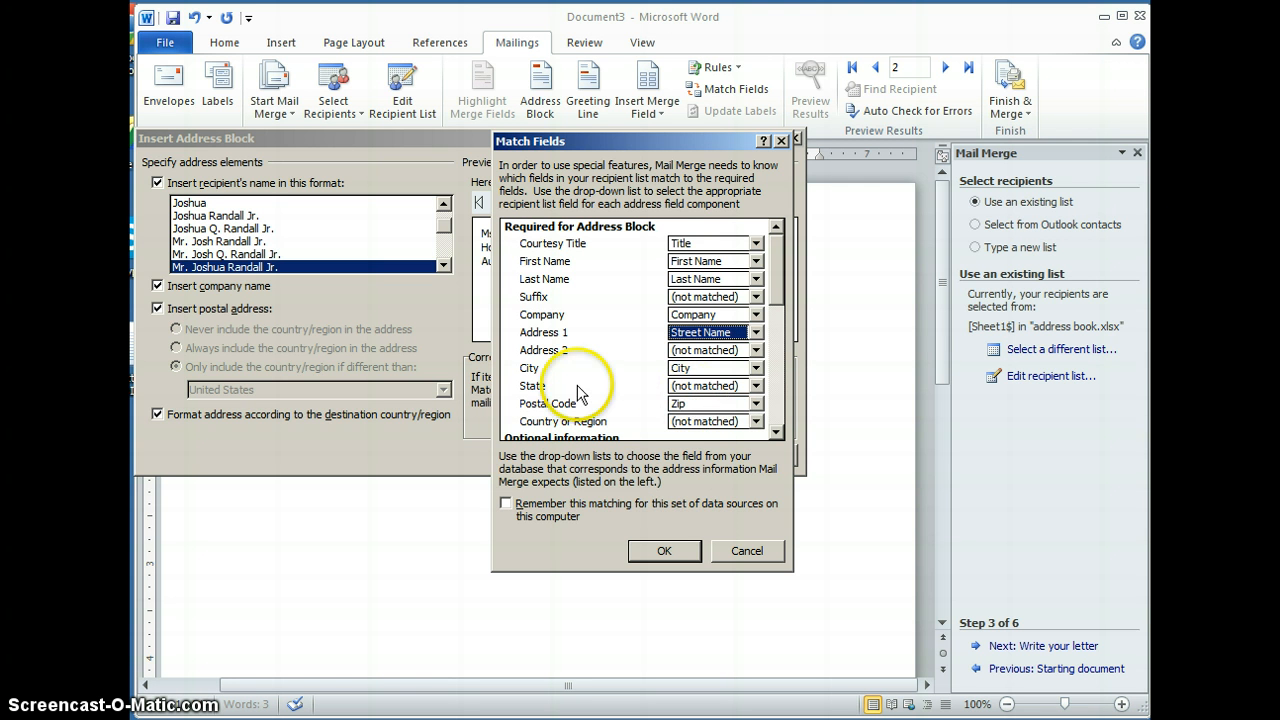
{"action": "left_click", "coordinate": [757, 387]}
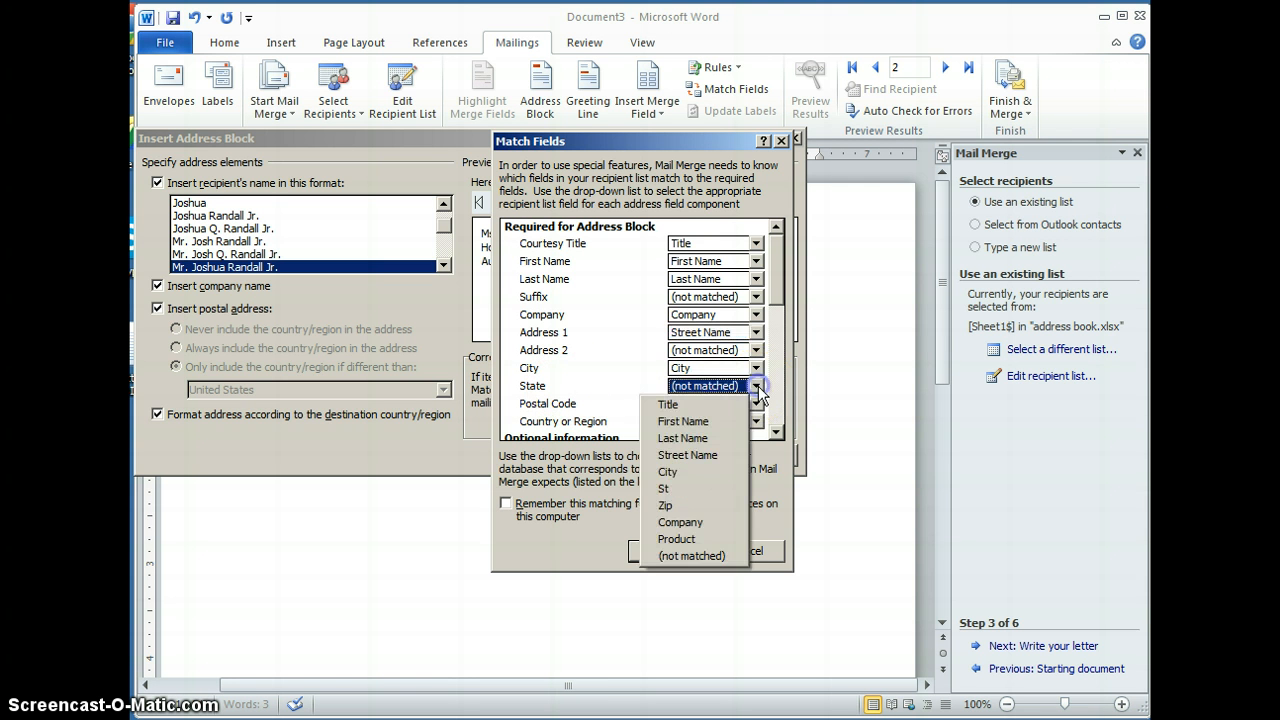
{"action": "left_click", "coordinate": [674, 490]}
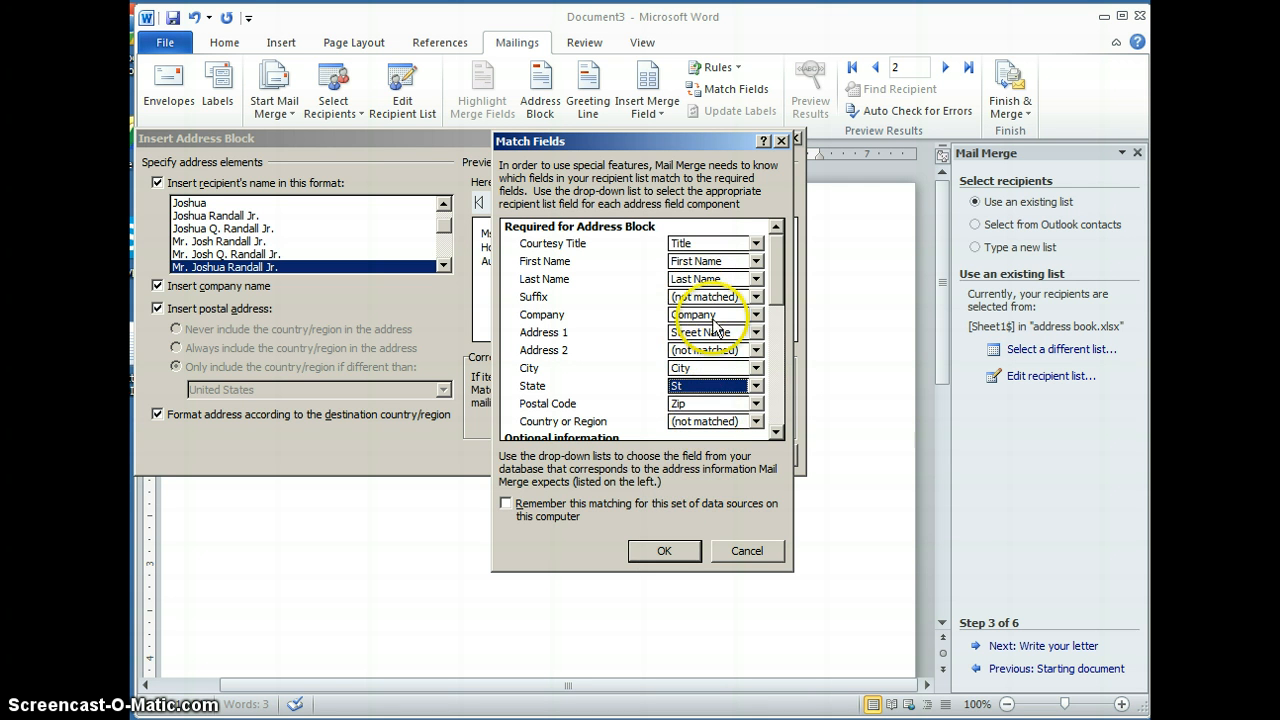
{"action": "left_click", "coordinate": [665, 552]}
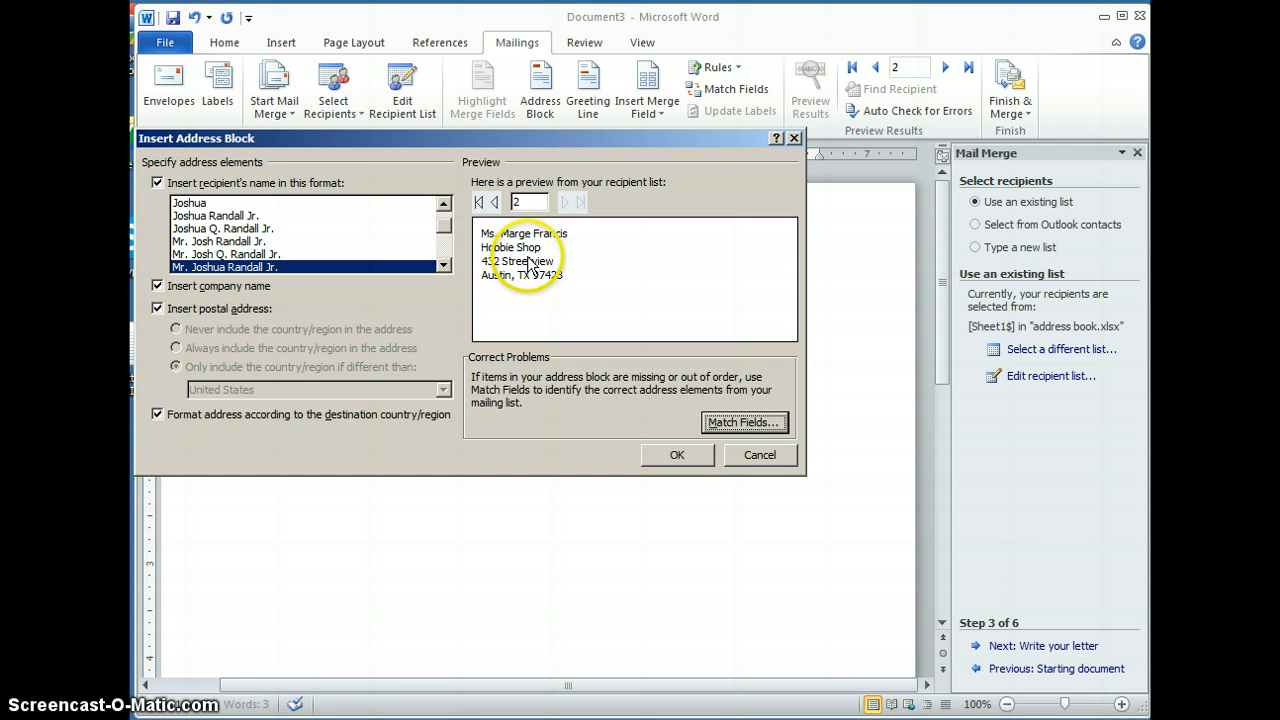
Leave the company name out of the address block and insert the block below the date
{"action": "left_click", "coordinate": [157, 286]}
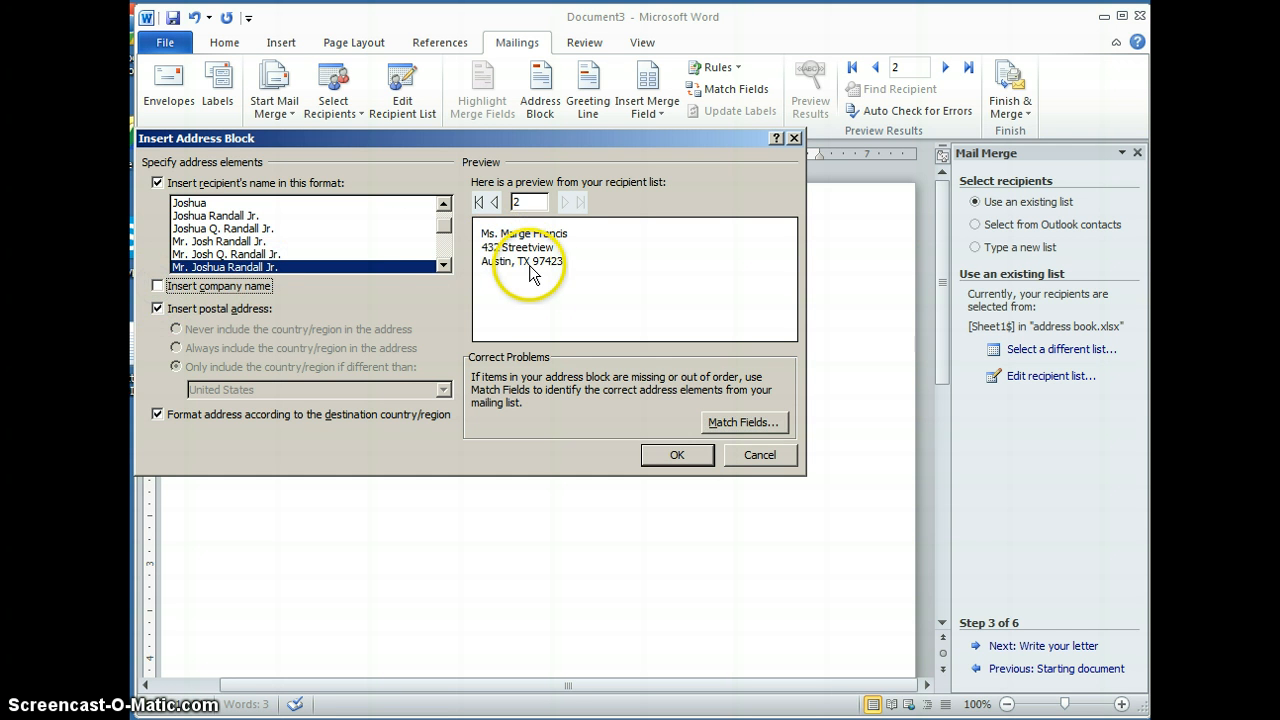
{"action": "left_click", "coordinate": [677, 456]}
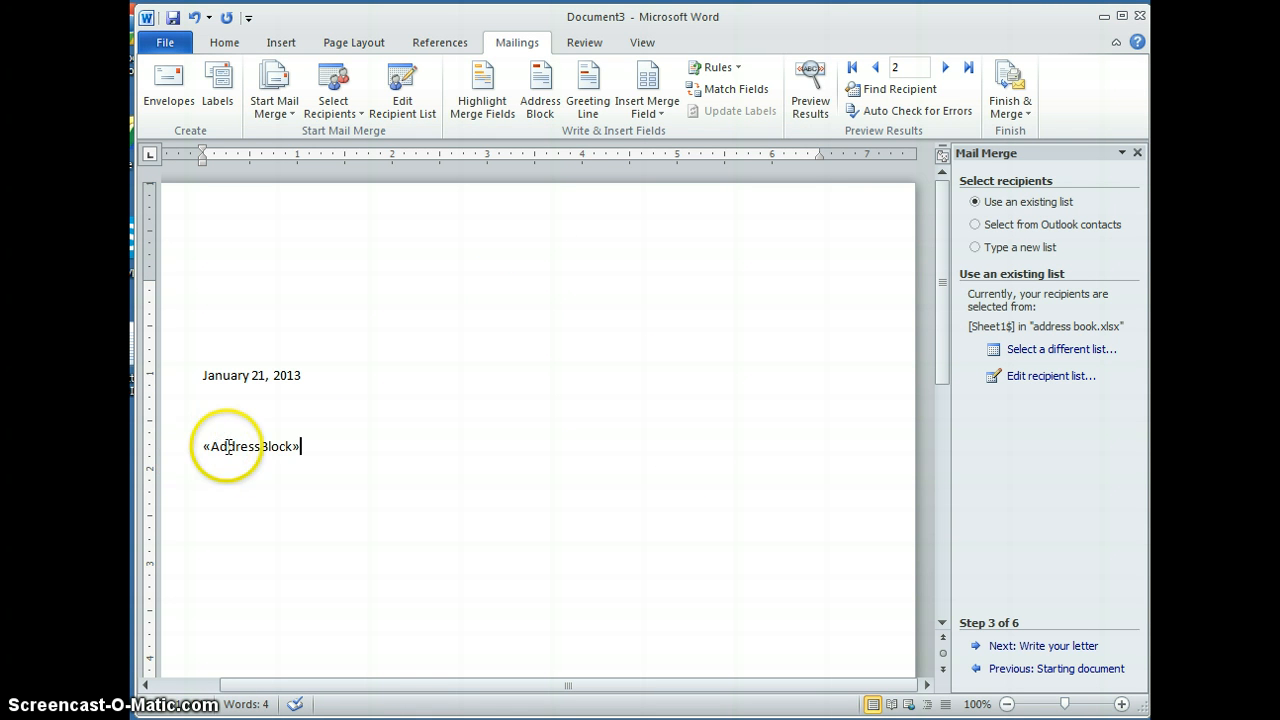
{"action": "left_click", "coordinate": [309, 446]}
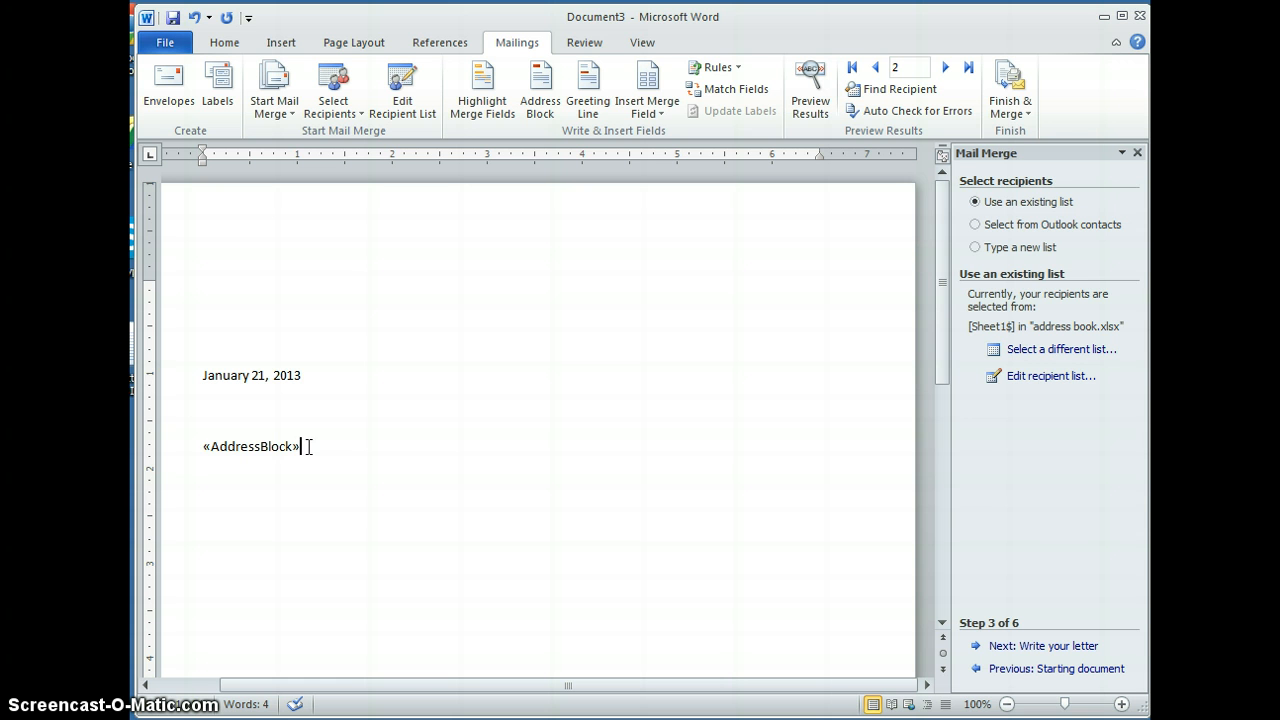
{"action": "left_click", "coordinate": [335, 443]}
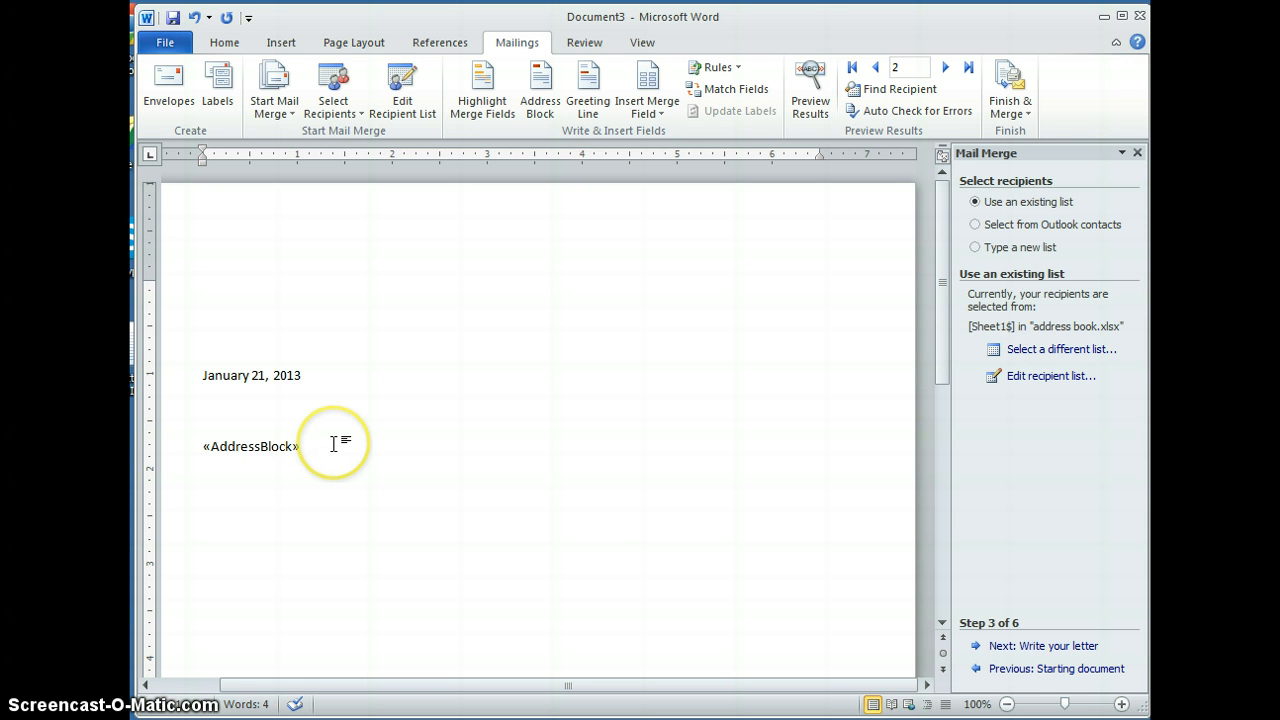
Start a greeting line on the line below the address block, using "Dear" with the recipient's first name only
{"action": "key", "text": "Return"}
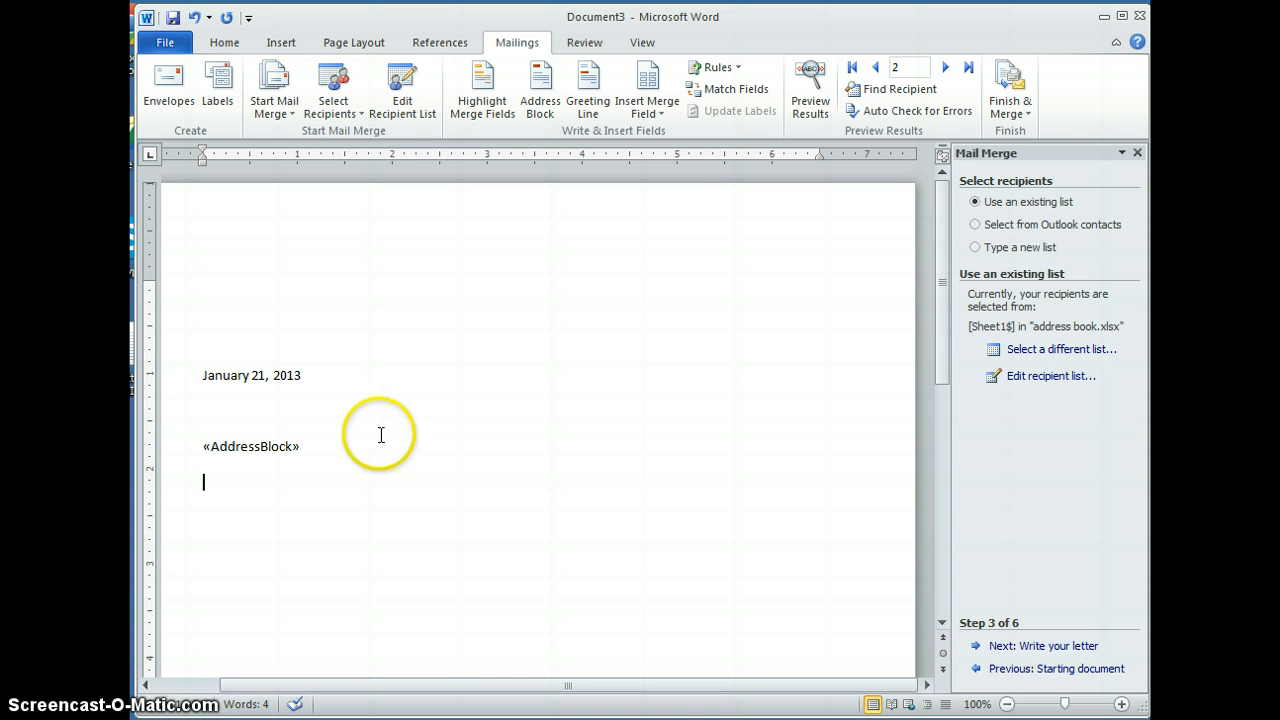
{"action": "left_click", "coordinate": [585, 108]}
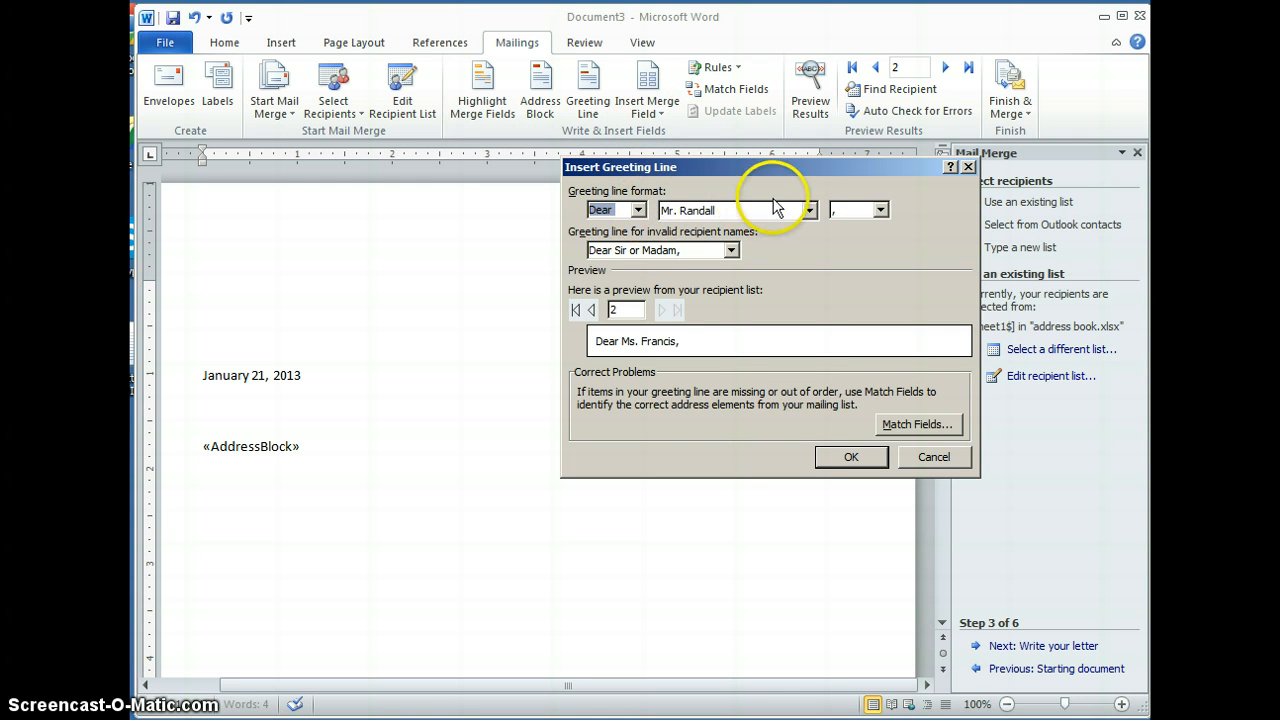
{"action": "left_click", "coordinate": [809, 210]}
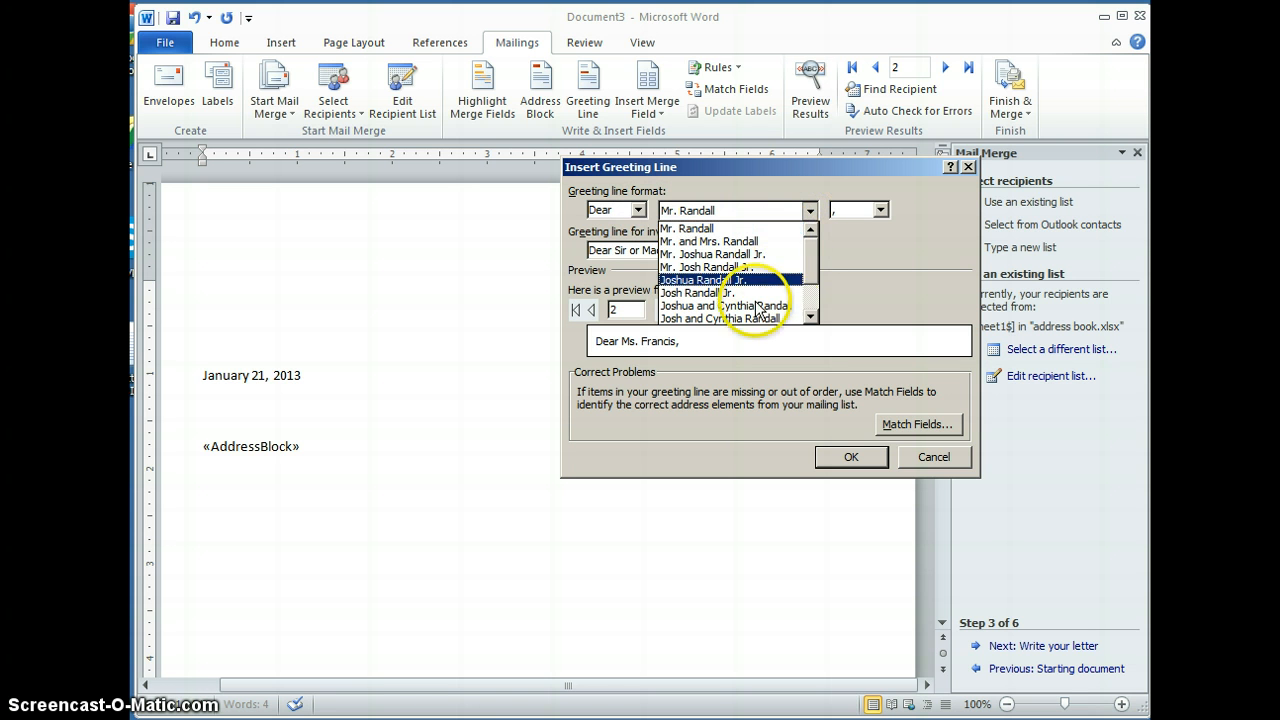
{"action": "left_click", "coordinate": [811, 316]}
{"action": "left_click", "coordinate": [811, 316]}
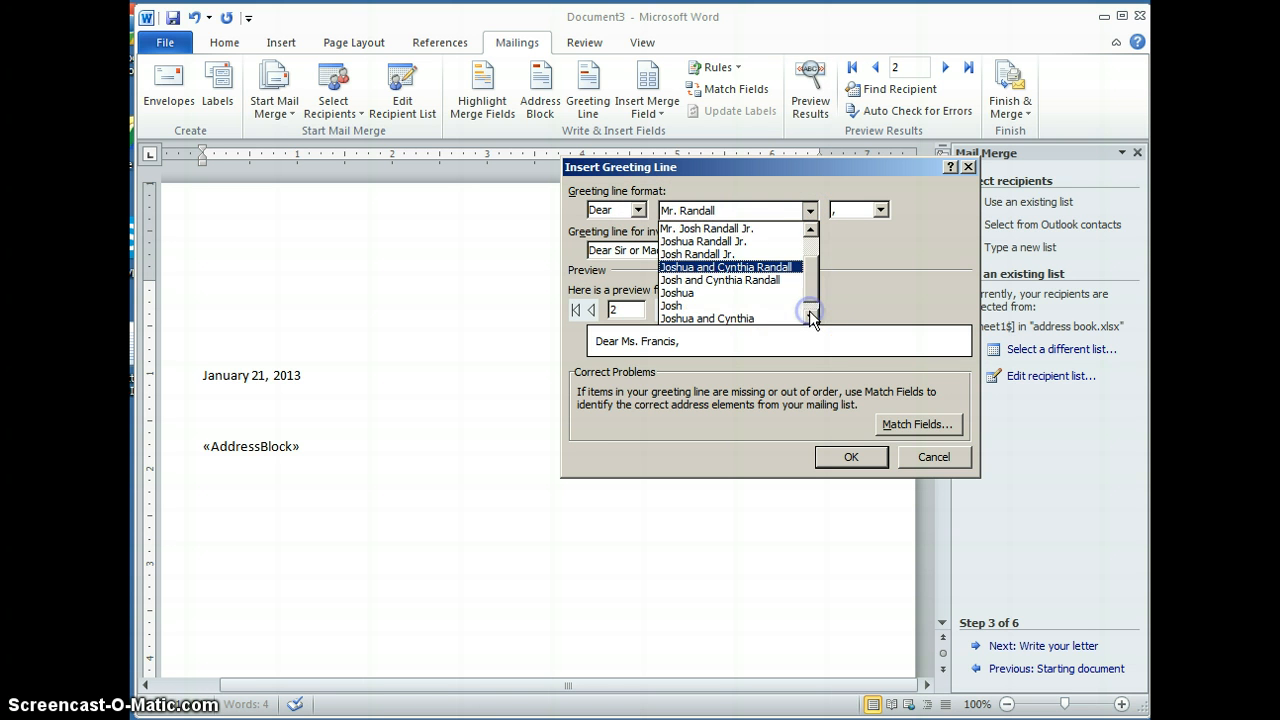
{"action": "left_click", "coordinate": [811, 316]}
{"action": "left_click", "coordinate": [752, 281]}
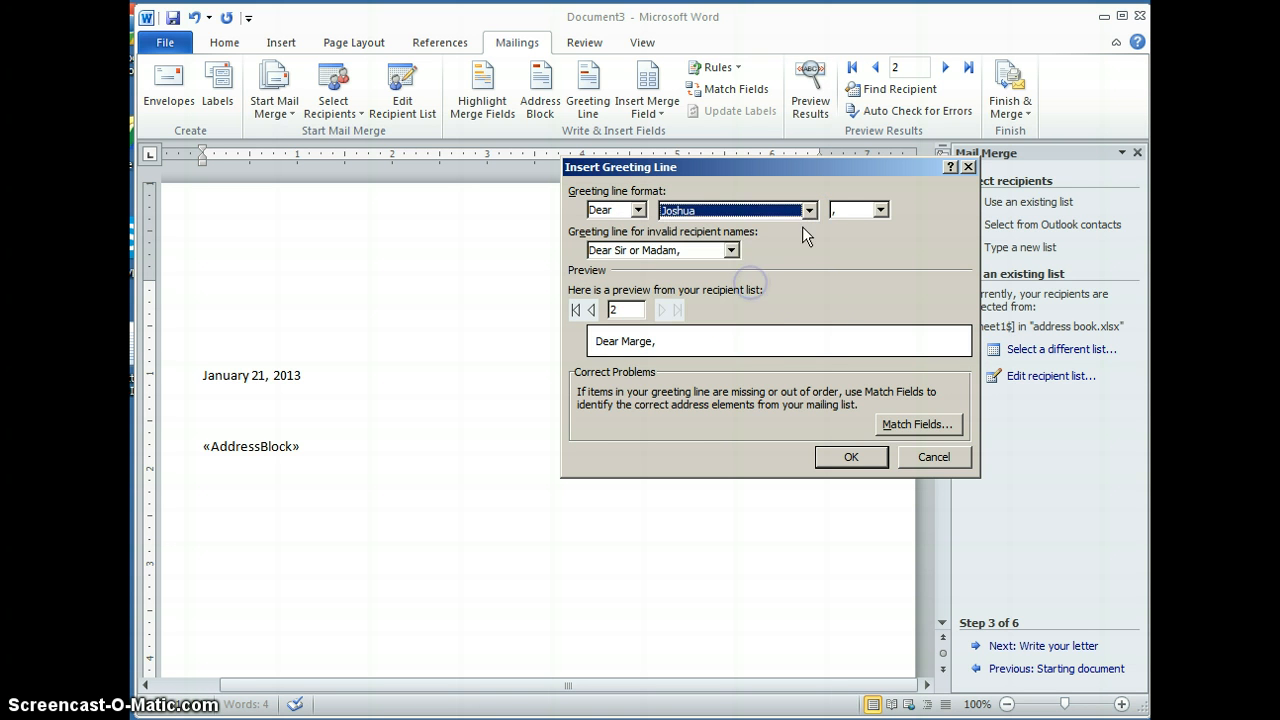
Set the greeting punctuation and the greeting for invalid recipient names to (none), and insert the greeting line
{"action": "left_click", "coordinate": [882, 211]}
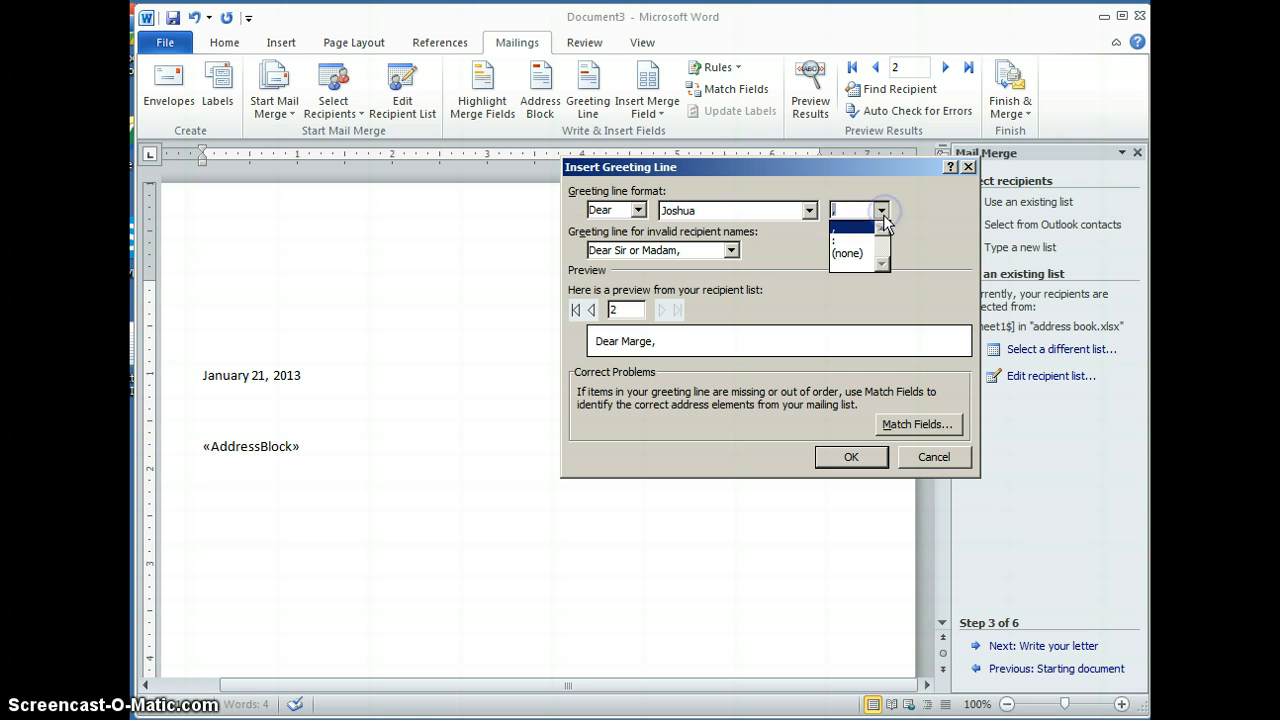
{"action": "left_click", "coordinate": [864, 254]}
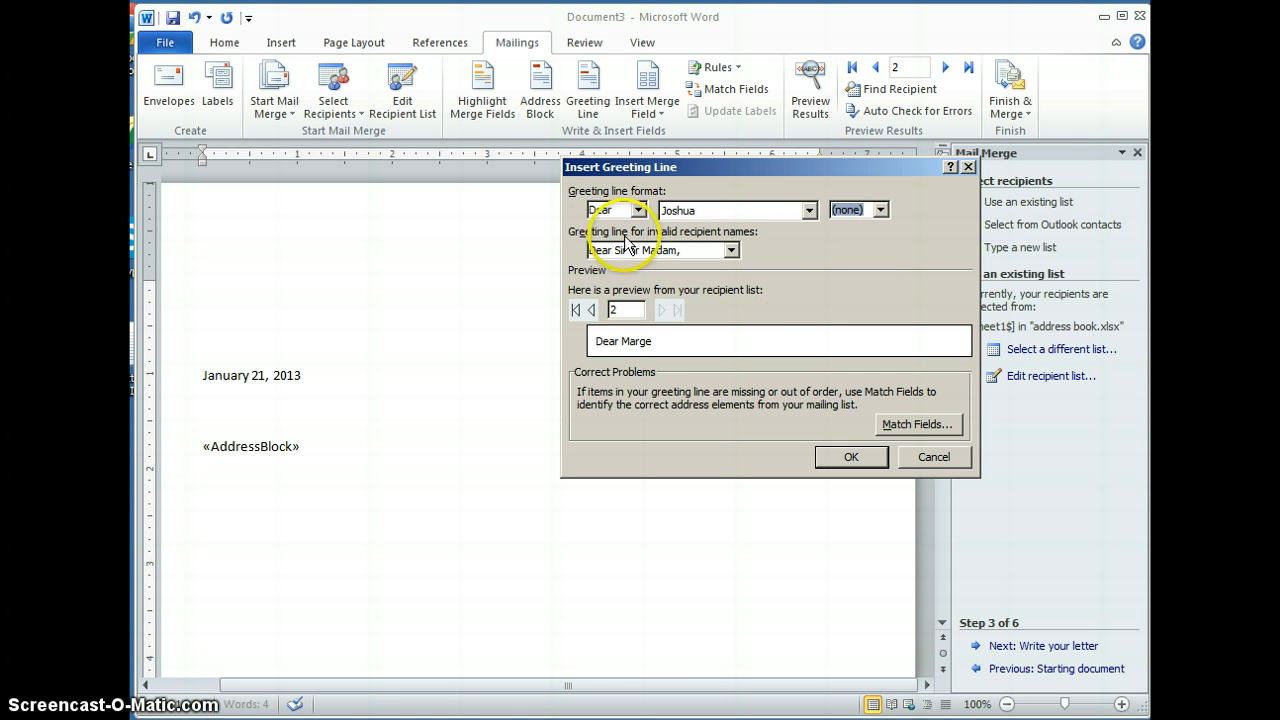
{"action": "left_click", "coordinate": [732, 250]}
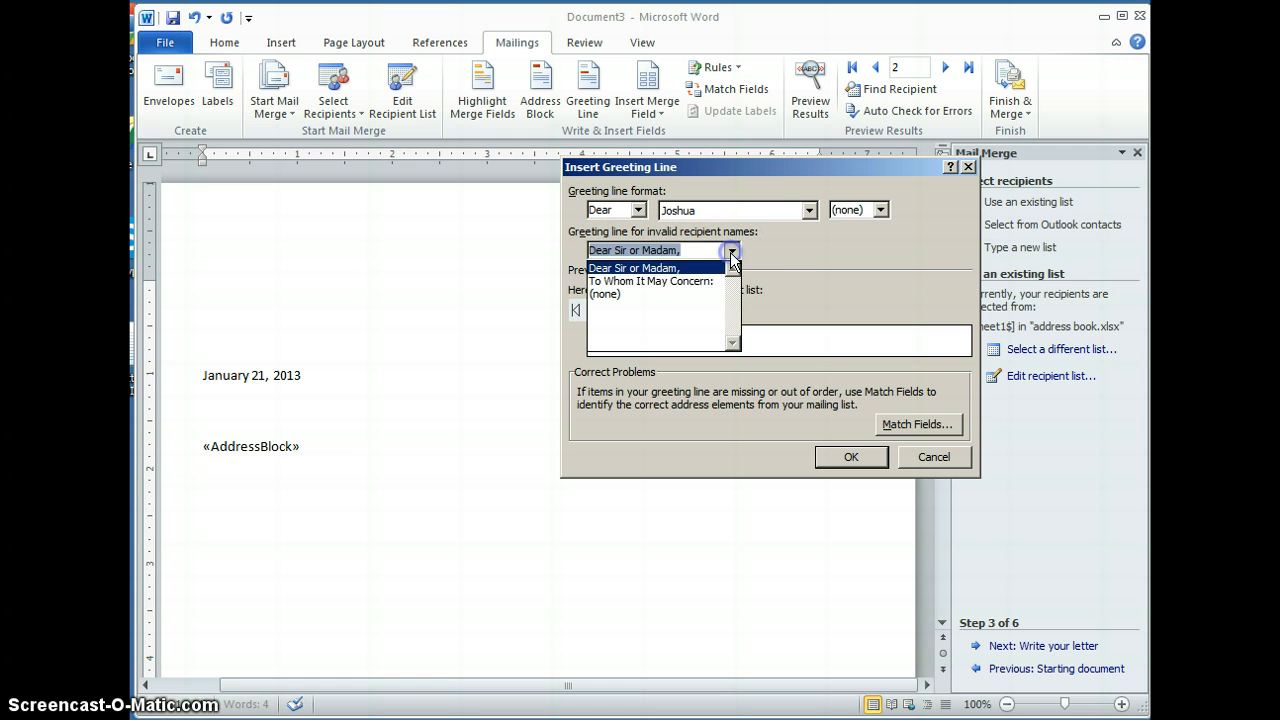
{"action": "left_click", "coordinate": [703, 296]}
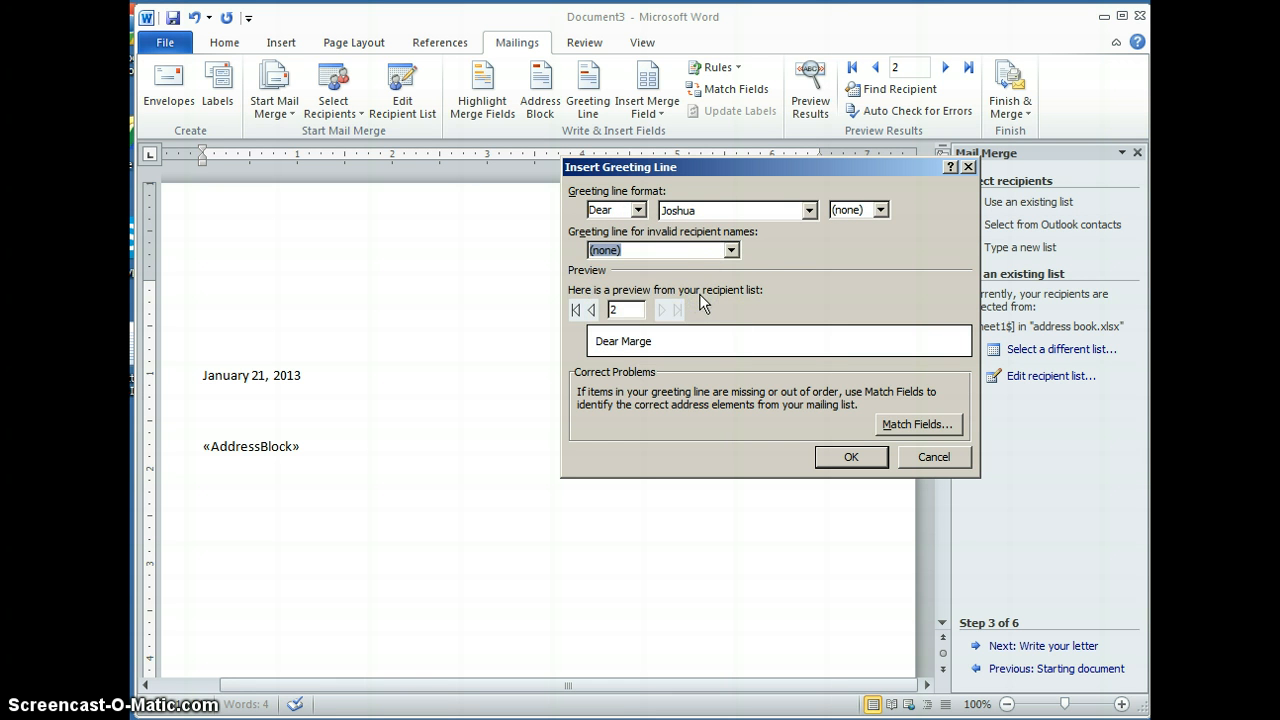
{"action": "left_click", "coordinate": [851, 460]}
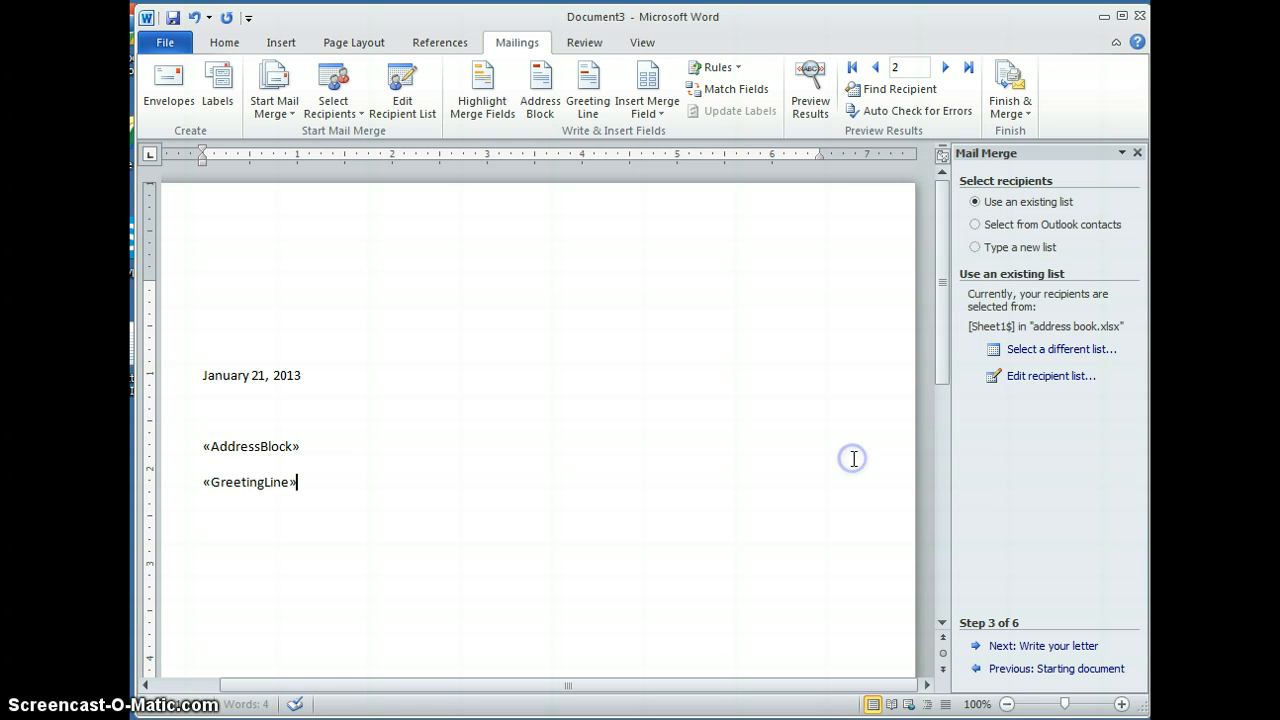
Write the letter body saying the ordered product is not available and asking for a call, with a phone number, "Thank you.", "Sincerely," and the sender's name
{"action": "left_click", "coordinate": [840, 460]}
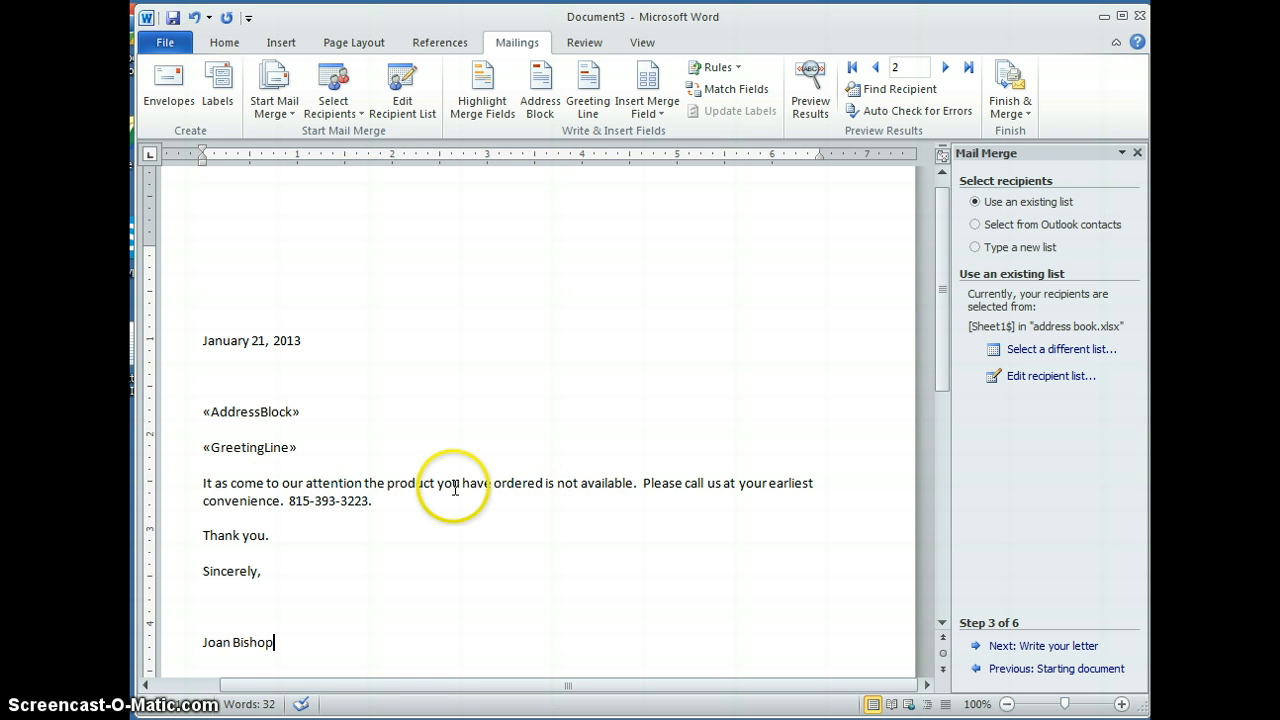
Insert the Product merge field between commas after "ordered" and remove the comma after "Sincerely"
{"action": "left_click", "coordinate": [537, 483]}
{"action": "type", "text": ","}
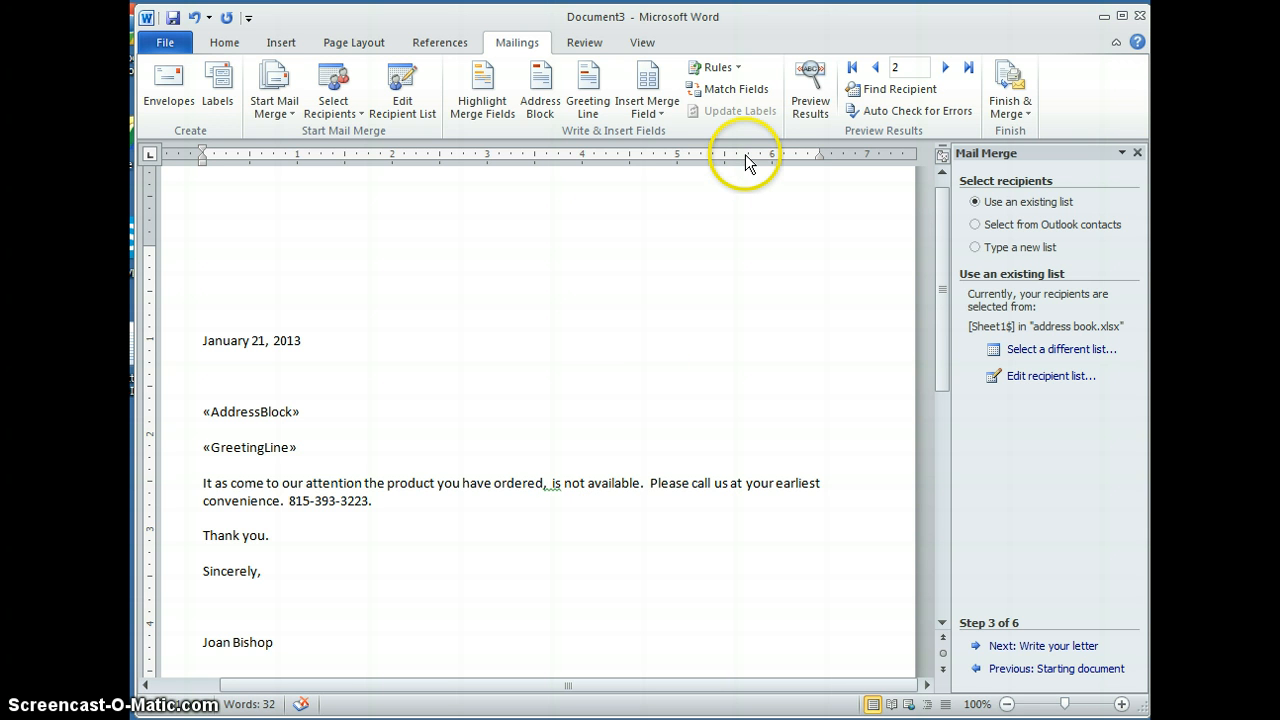
{"action": "left_click", "coordinate": [652, 112]}
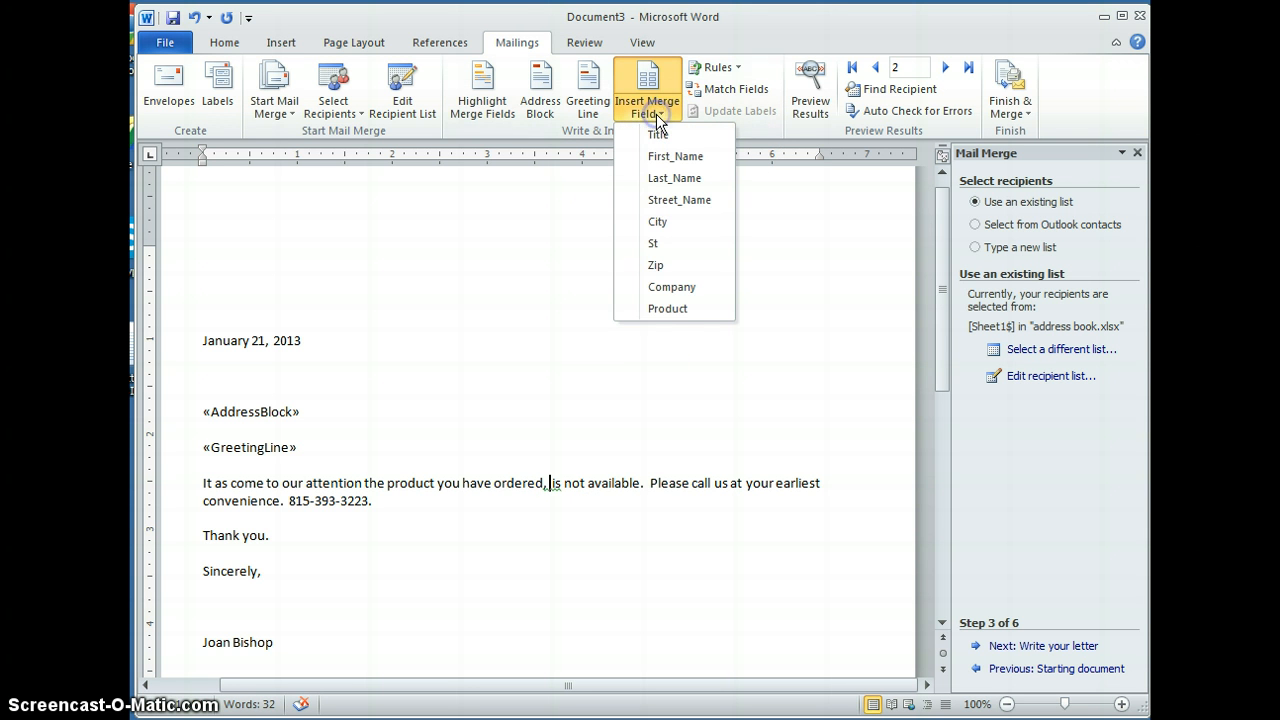
{"action": "left_click", "coordinate": [688, 309]}
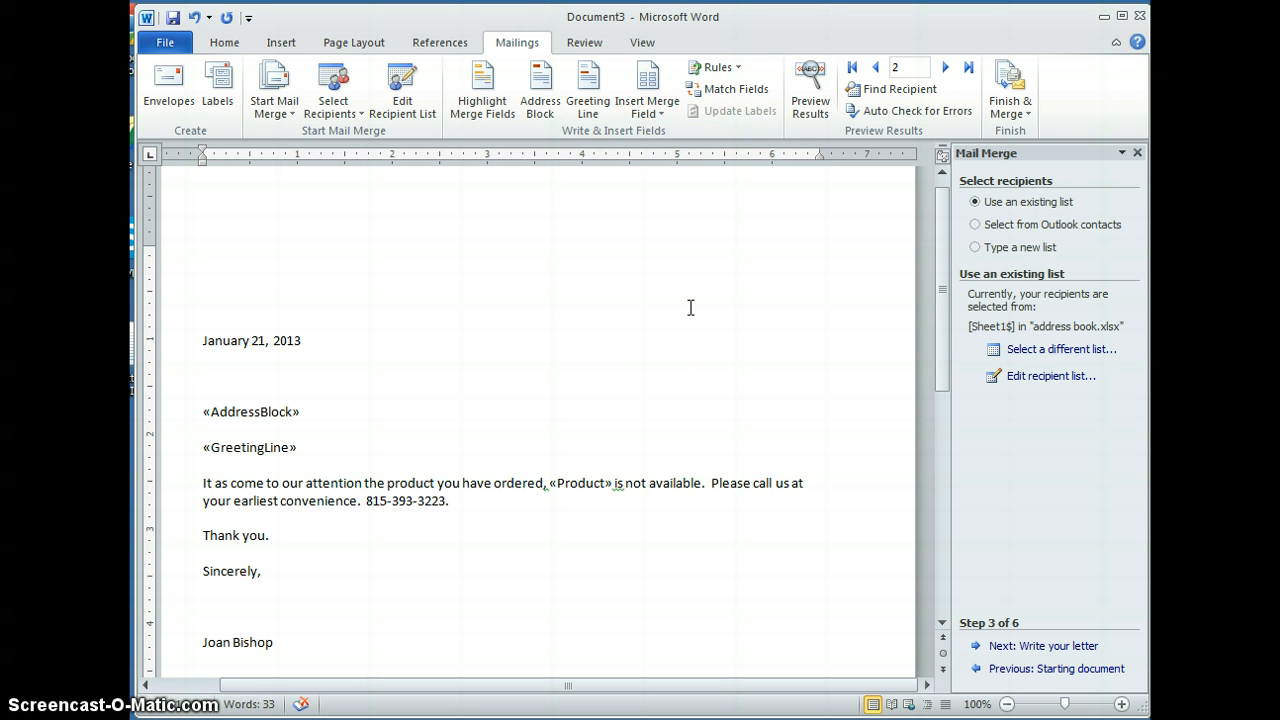
{"action": "type", "text": ","}
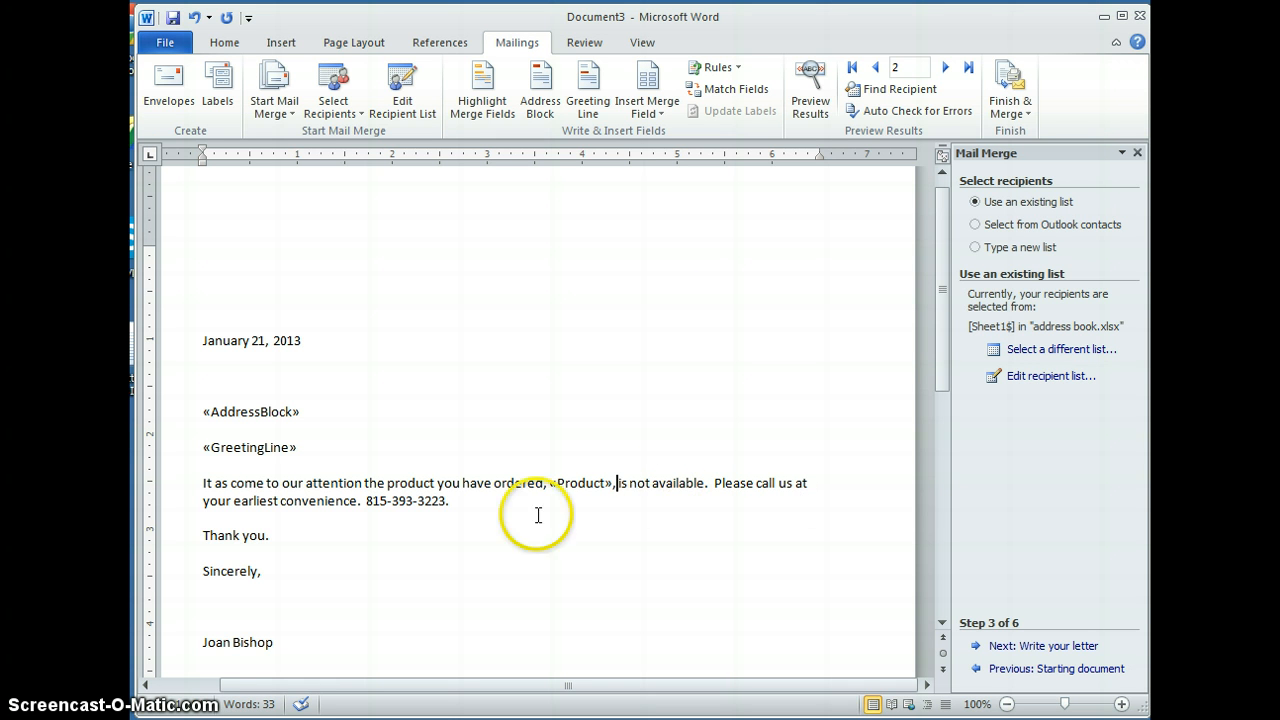
{"action": "left_click", "coordinate": [268, 574]}
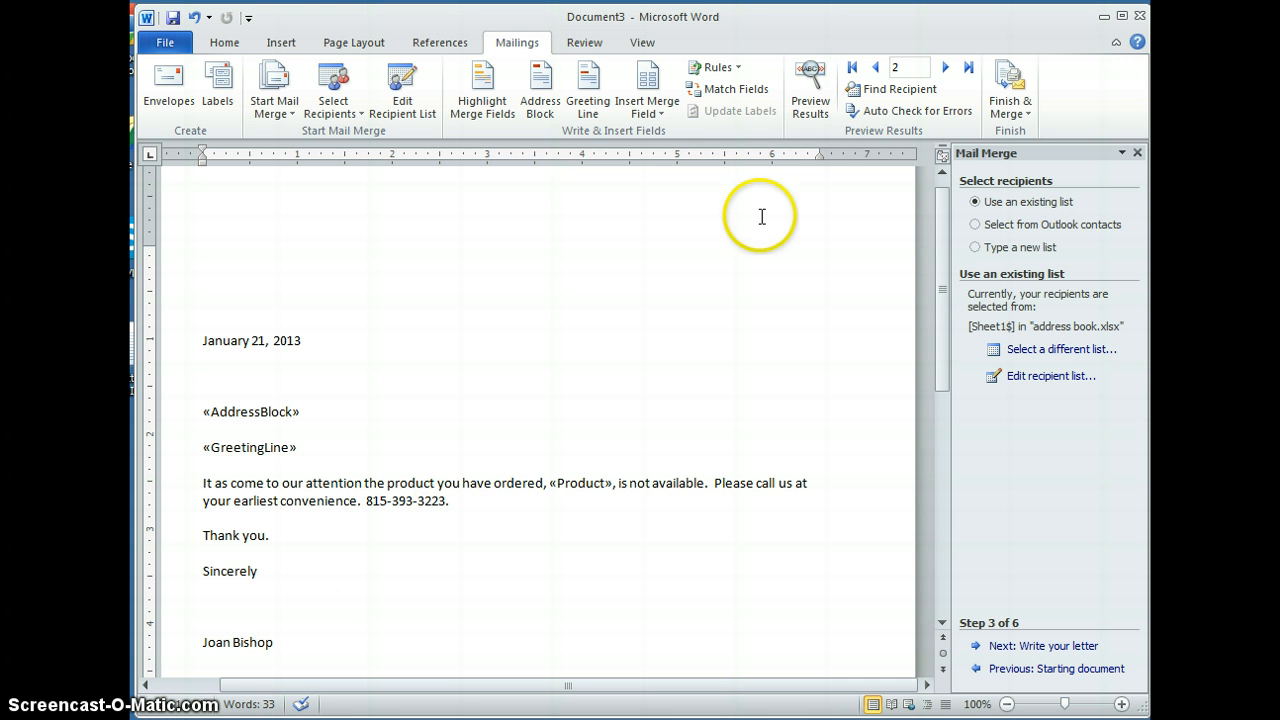
Preview the merged letter for both recipients, checking the address, greeting and product, and return to record 1
{"action": "left_click", "coordinate": [810, 110]}
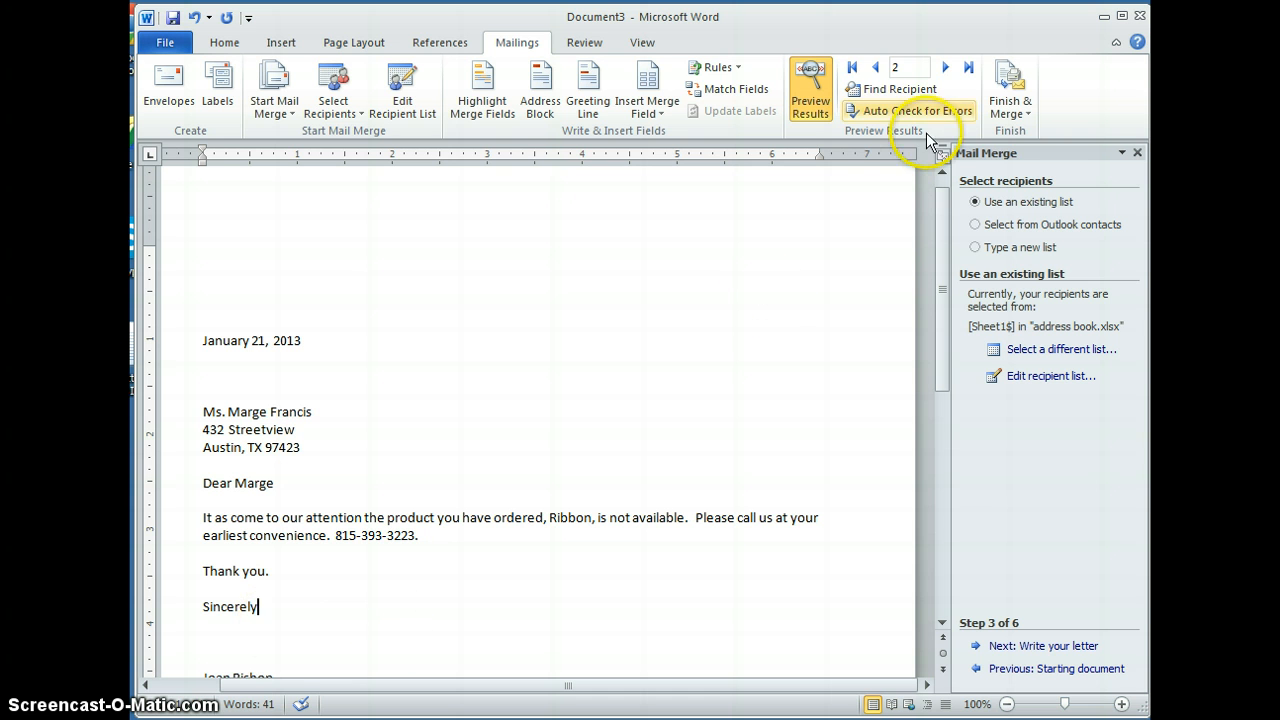
{"action": "left_click", "coordinate": [874, 70]}
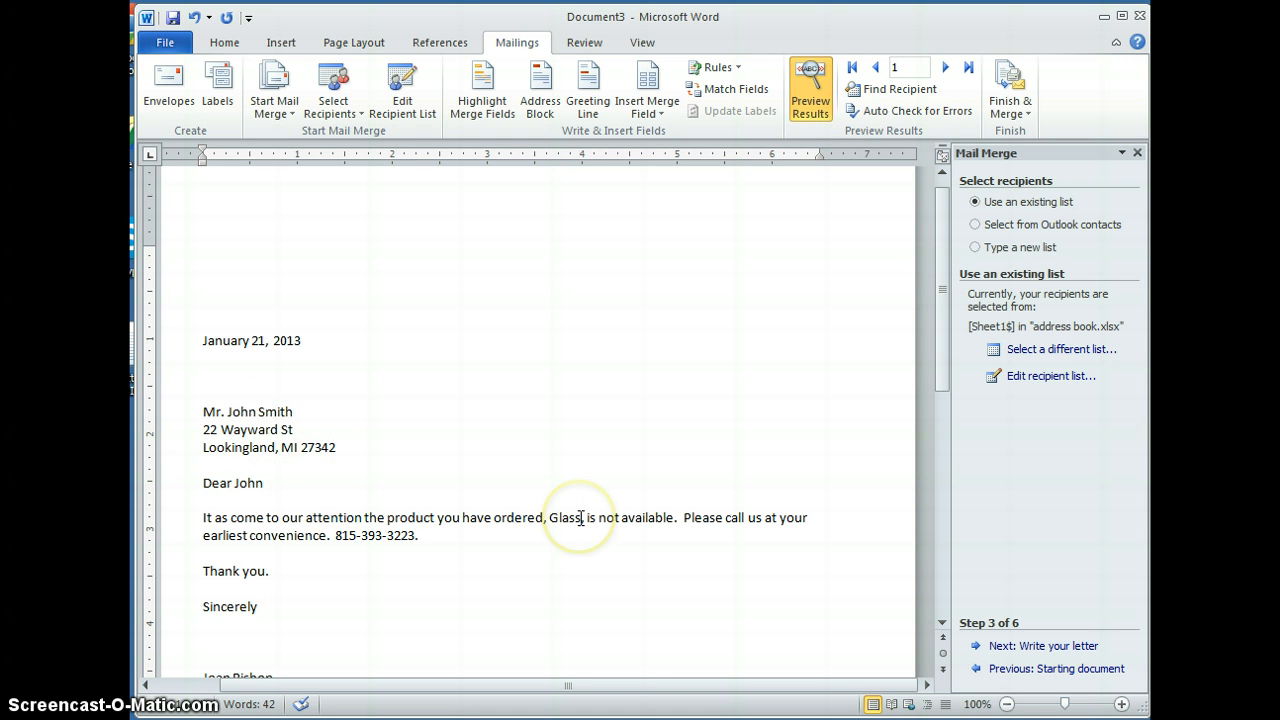
{"action": "left_click", "coordinate": [822, 112]}
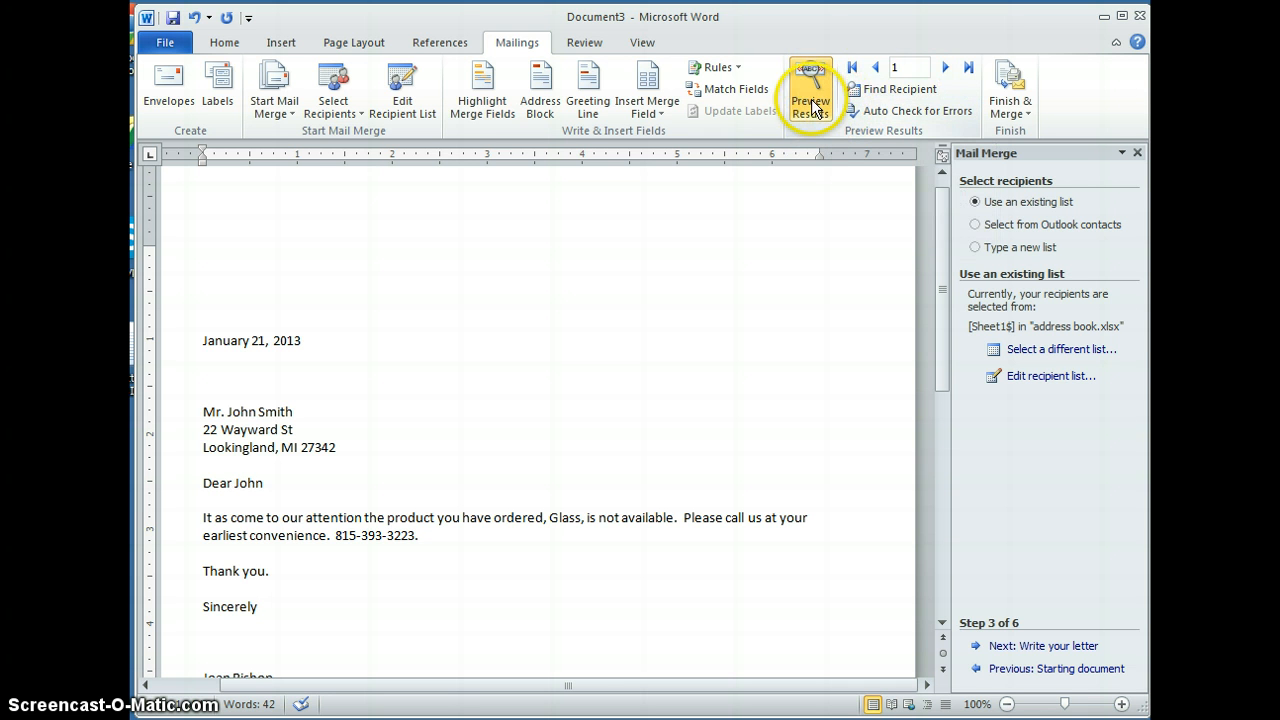
{"action": "left_click", "coordinate": [945, 68]}
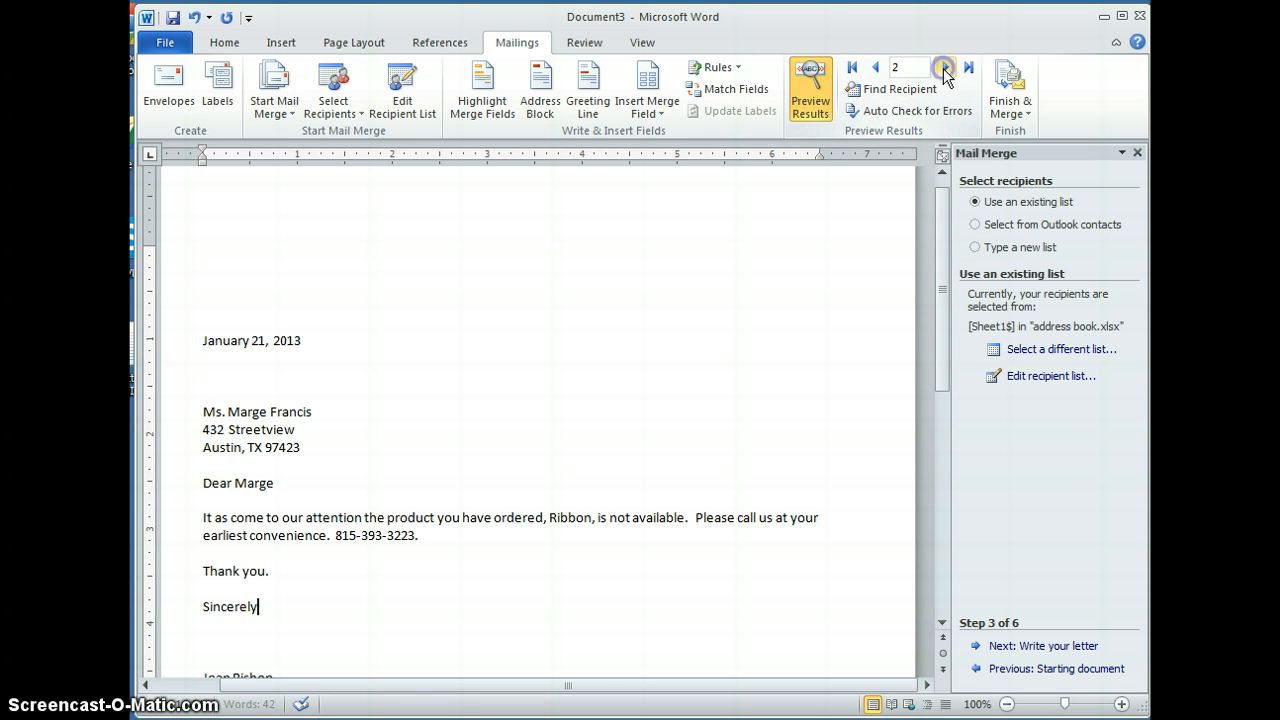
{"action": "left_click", "coordinate": [876, 68]}
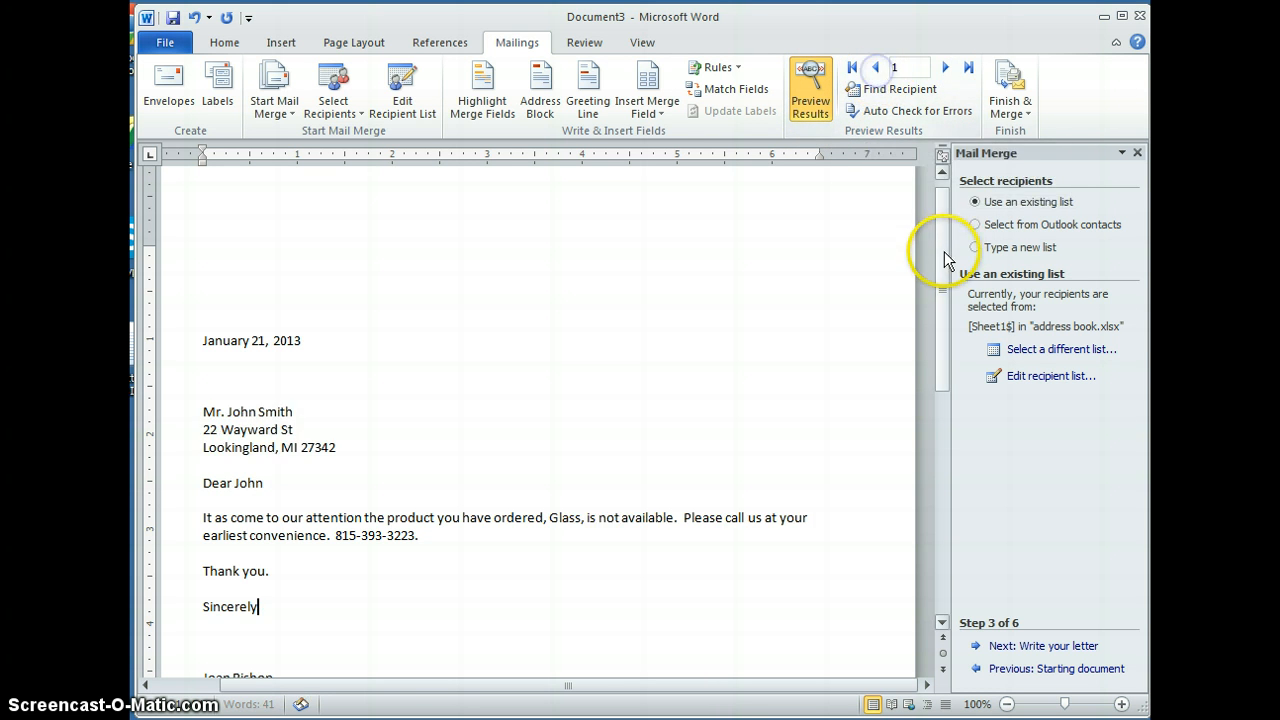
Replace "Thank you." with "We appreciate your business." and check the change in both recipients' previews
{"action": "left_click_drag", "start_coordinate": [943, 251], "coordinate": [946, 297]}
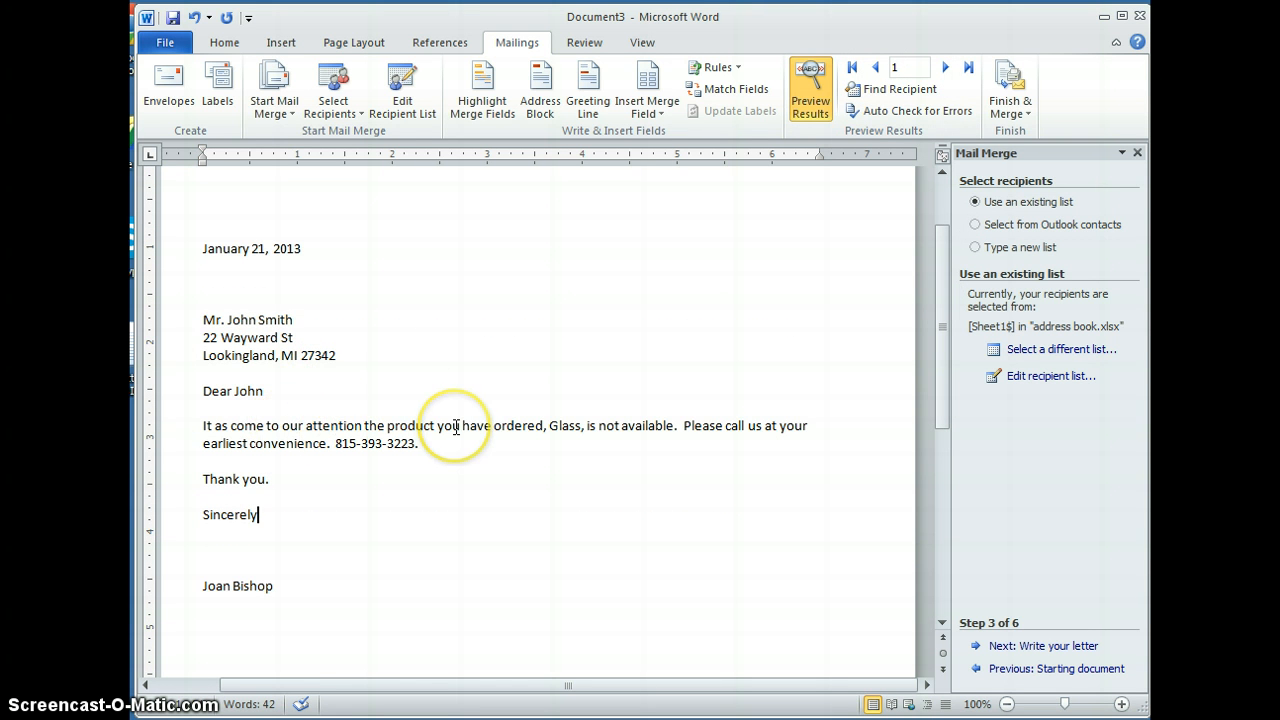
{"action": "left_click", "coordinate": [172, 479]}
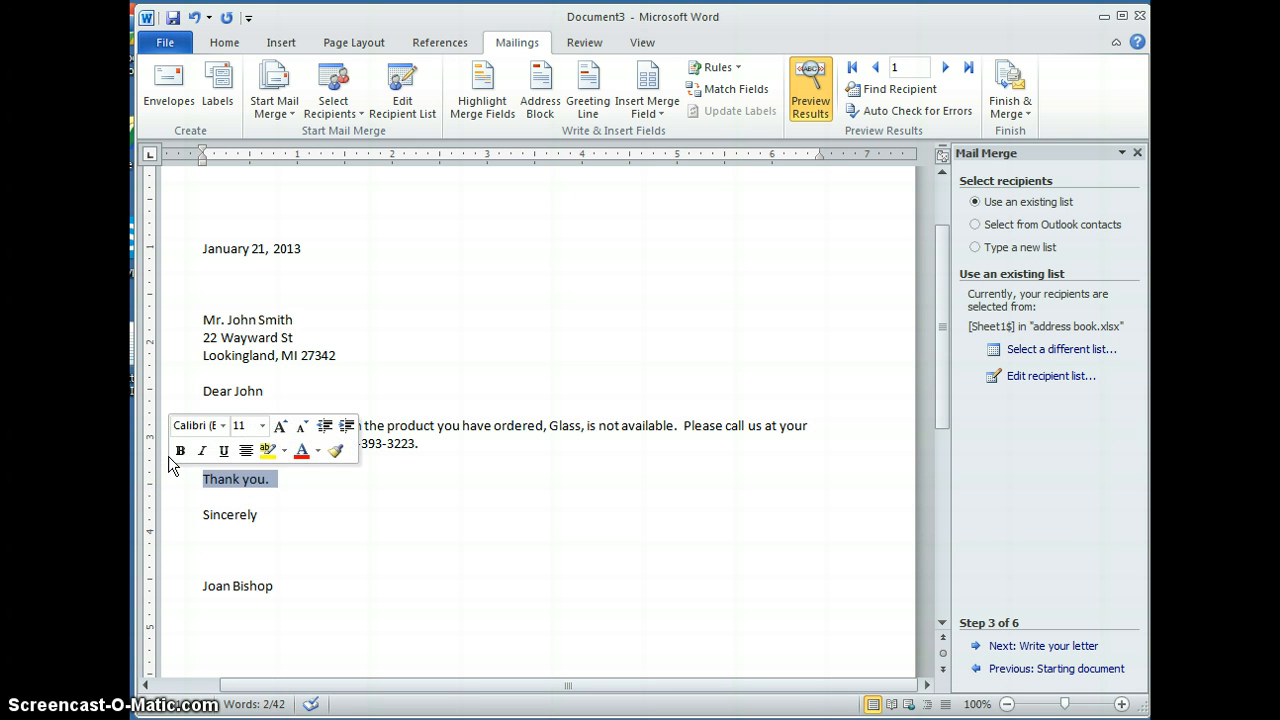
{"action": "type", "text": "WE"}
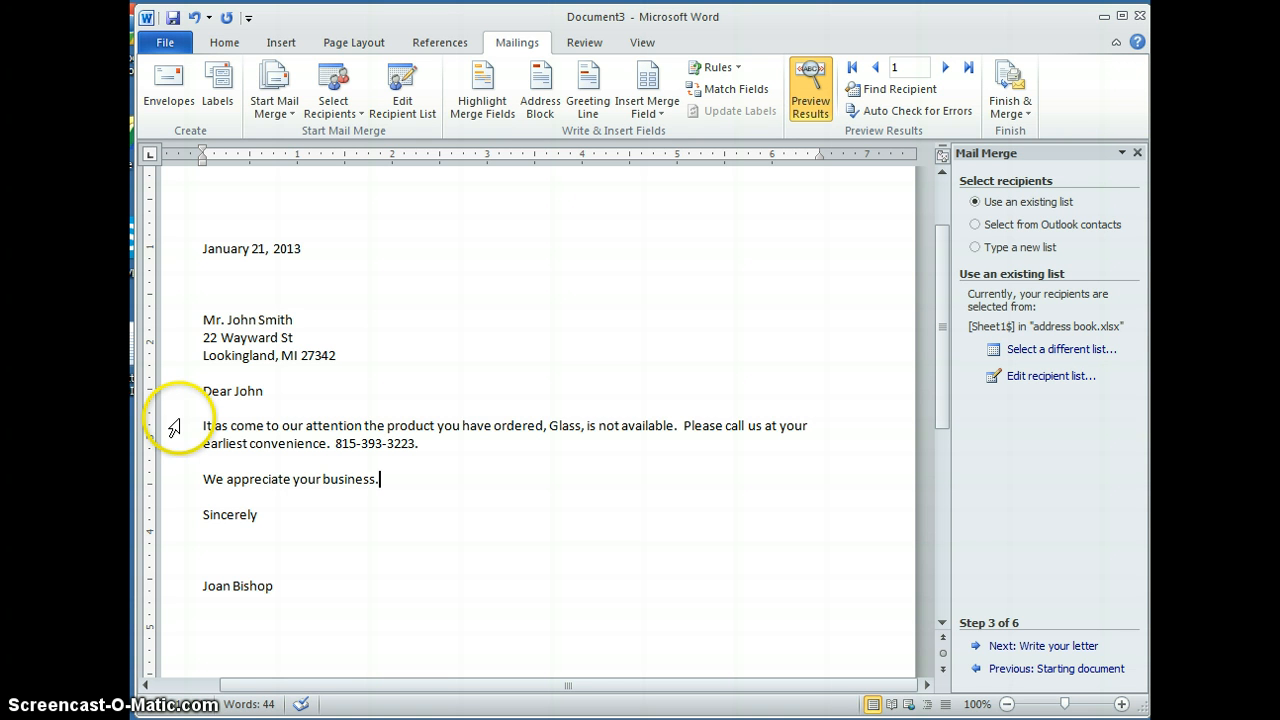
{"action": "left_click", "coordinate": [945, 67]}
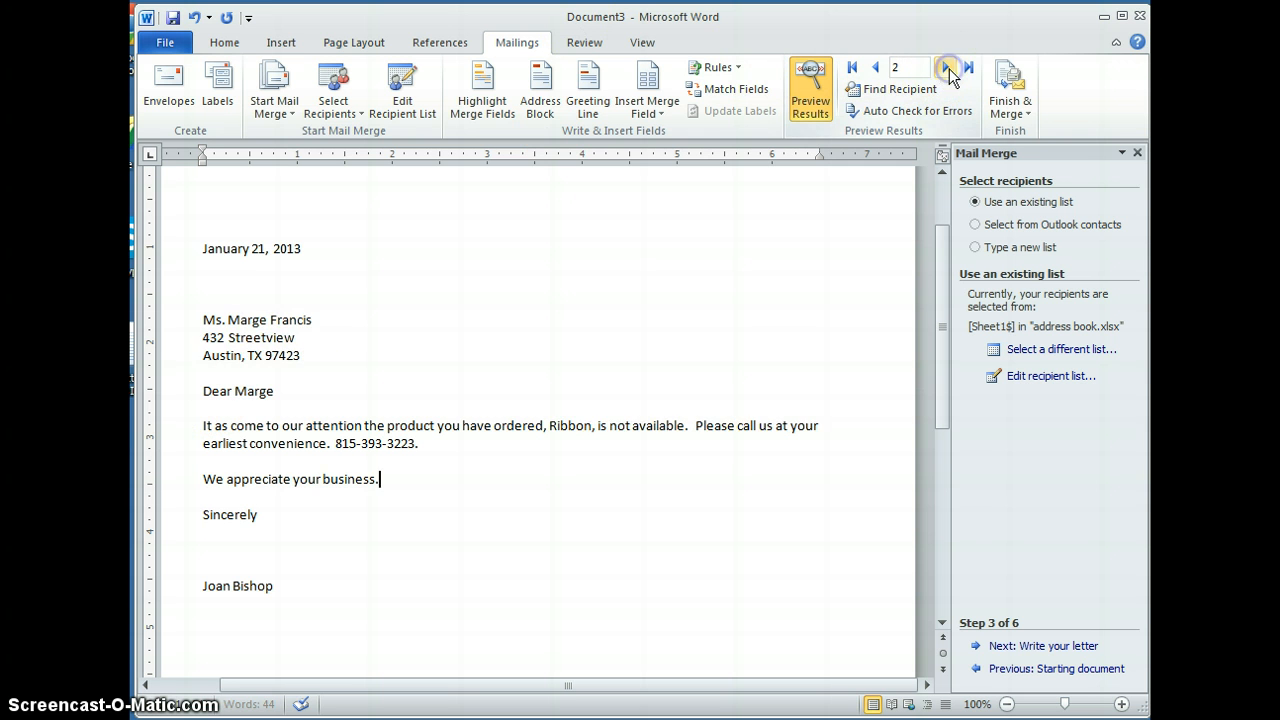
{"action": "left_click", "coordinate": [876, 68]}
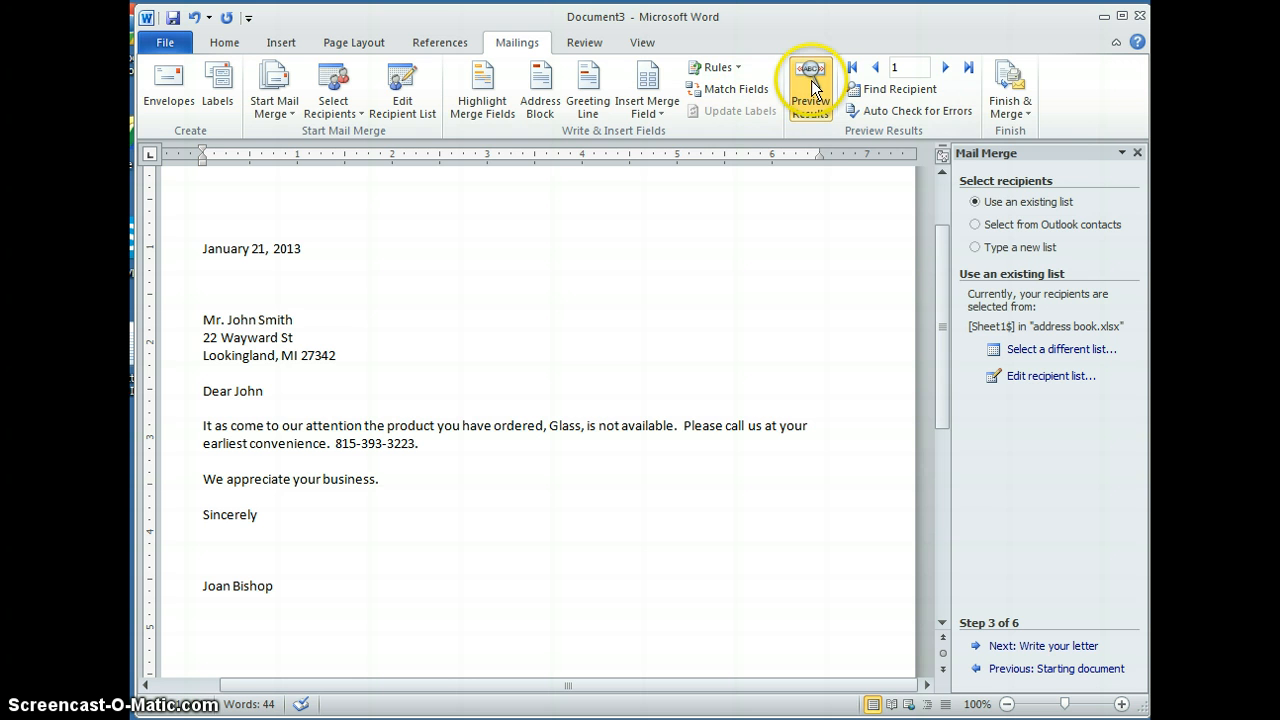
Merge all records into a new document of individual letters, look it over and minimize its window
{"action": "left_click", "coordinate": [1012, 104]}
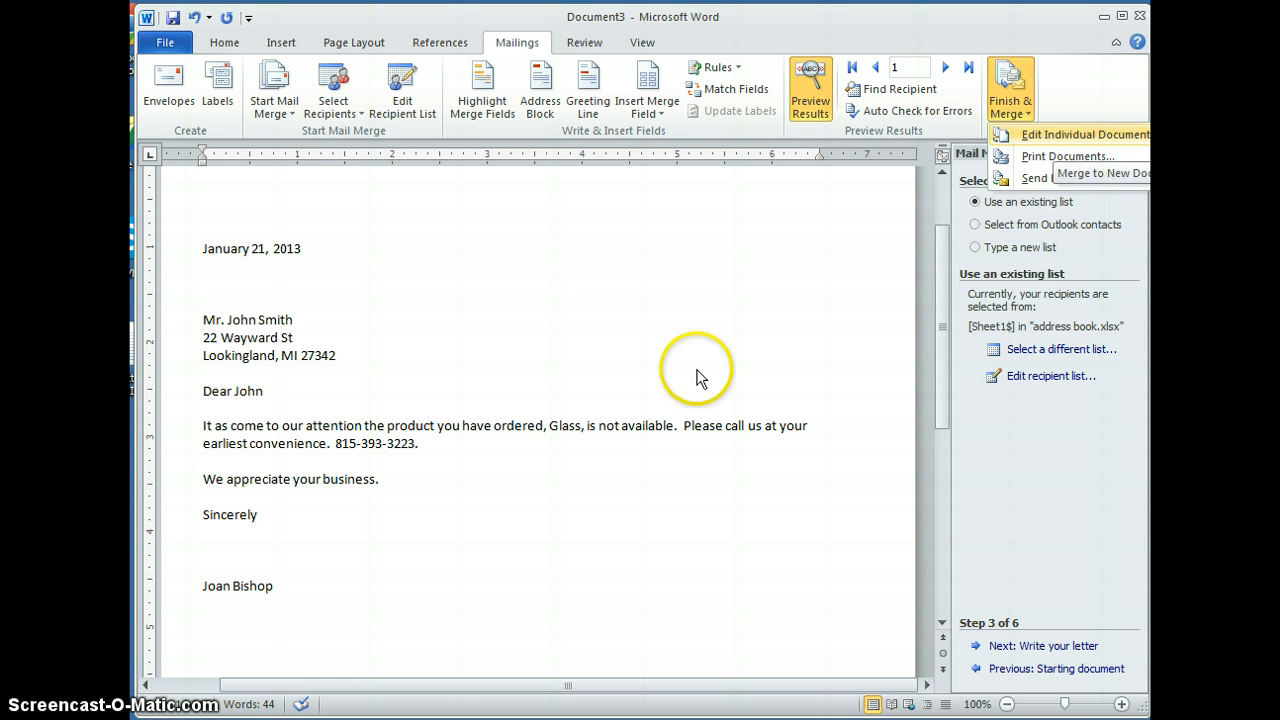
{"action": "left_click", "coordinate": [1050, 136]}
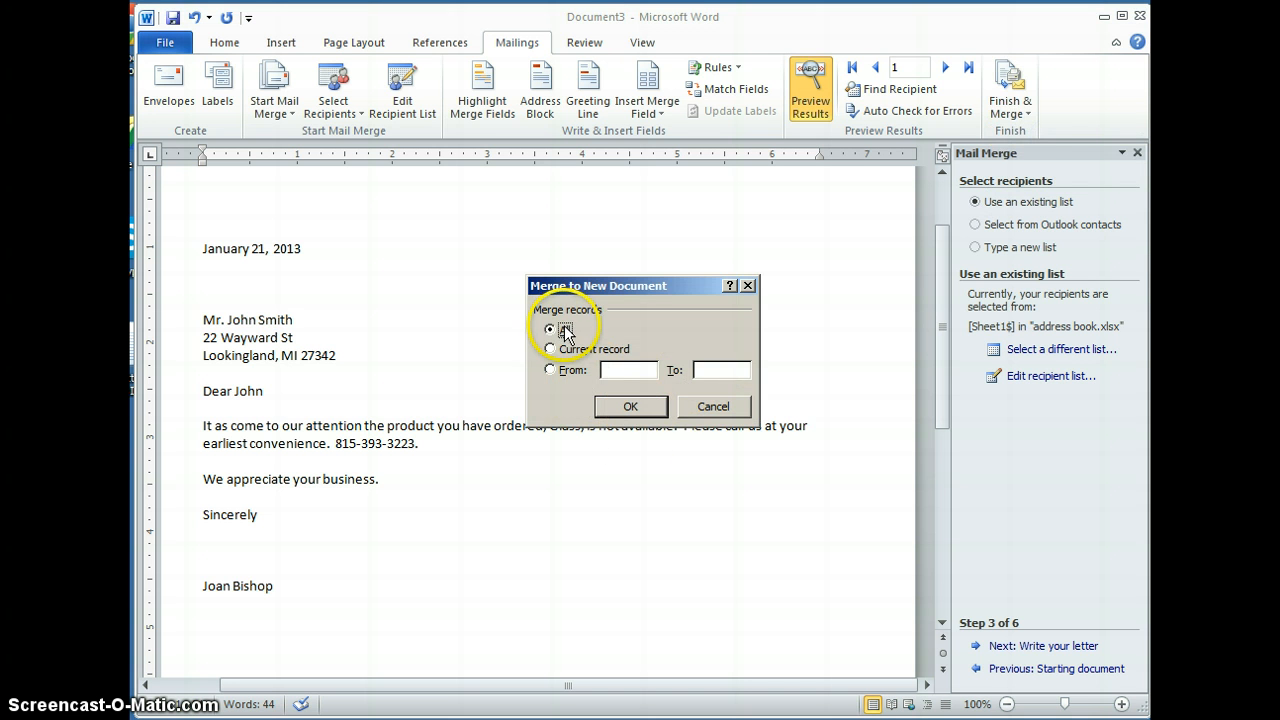
{"action": "left_click", "coordinate": [622, 407]}
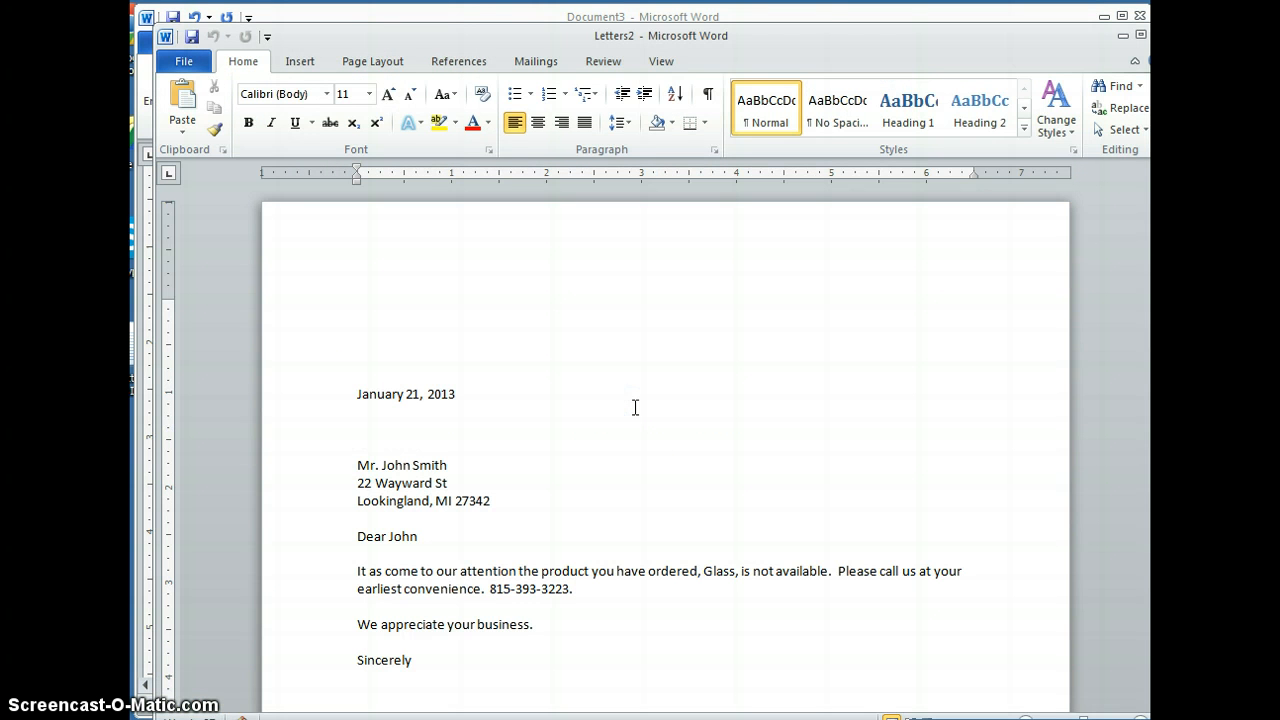
{"action": "mouse_move", "coordinate": [581, 47]}
{"action": "left_mouse_down"}
{"action": "mouse_move", "coordinate": [609, 260]}
{"action": "mouse_move", "coordinate": [609, 163]}
{"action": "mouse_move", "coordinate": [572, 48]}
{"action": "left_mouse_up"}
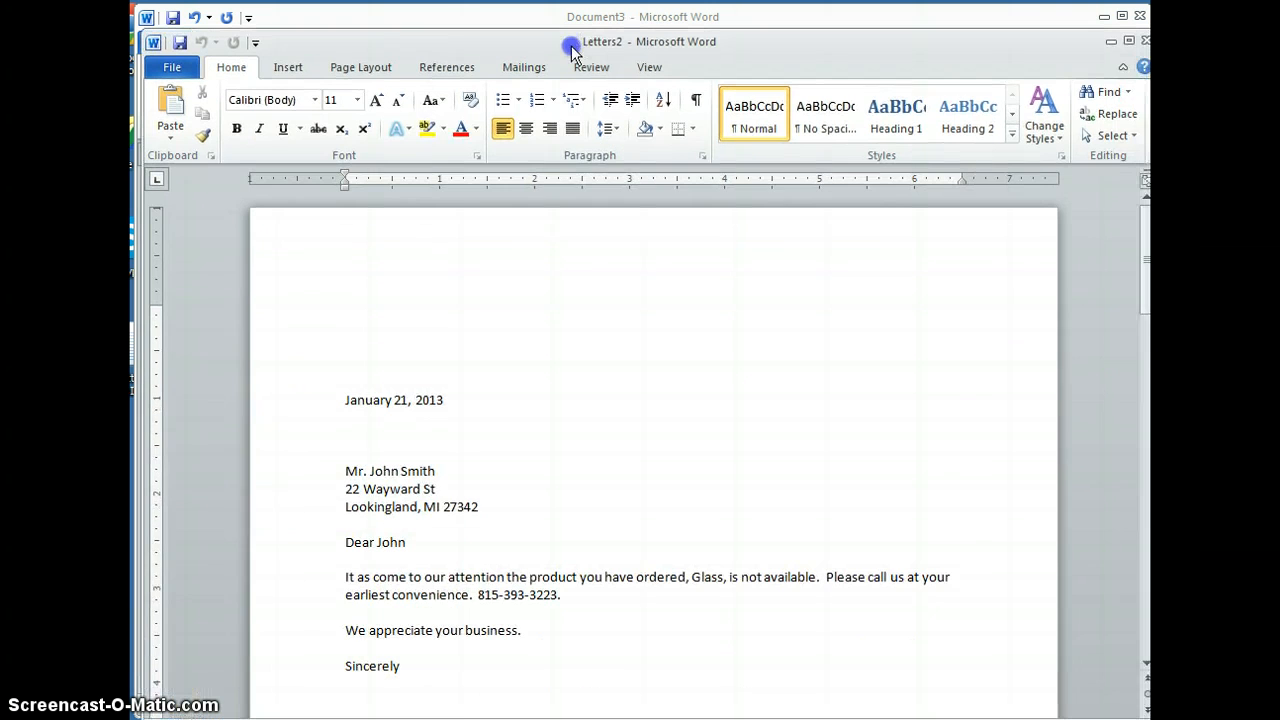
{"action": "left_click_drag", "start_coordinate": [1146, 246], "coordinate": [1143, 212]}
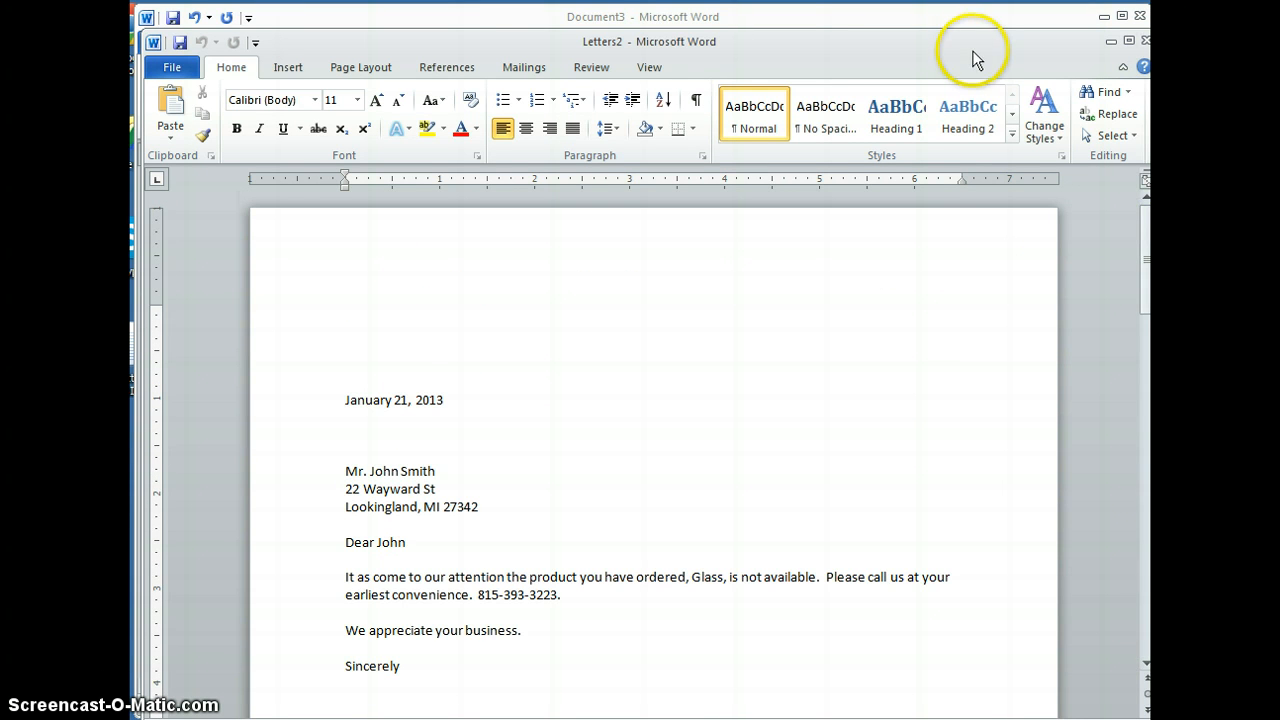
{"action": "left_click", "coordinate": [1108, 44]}
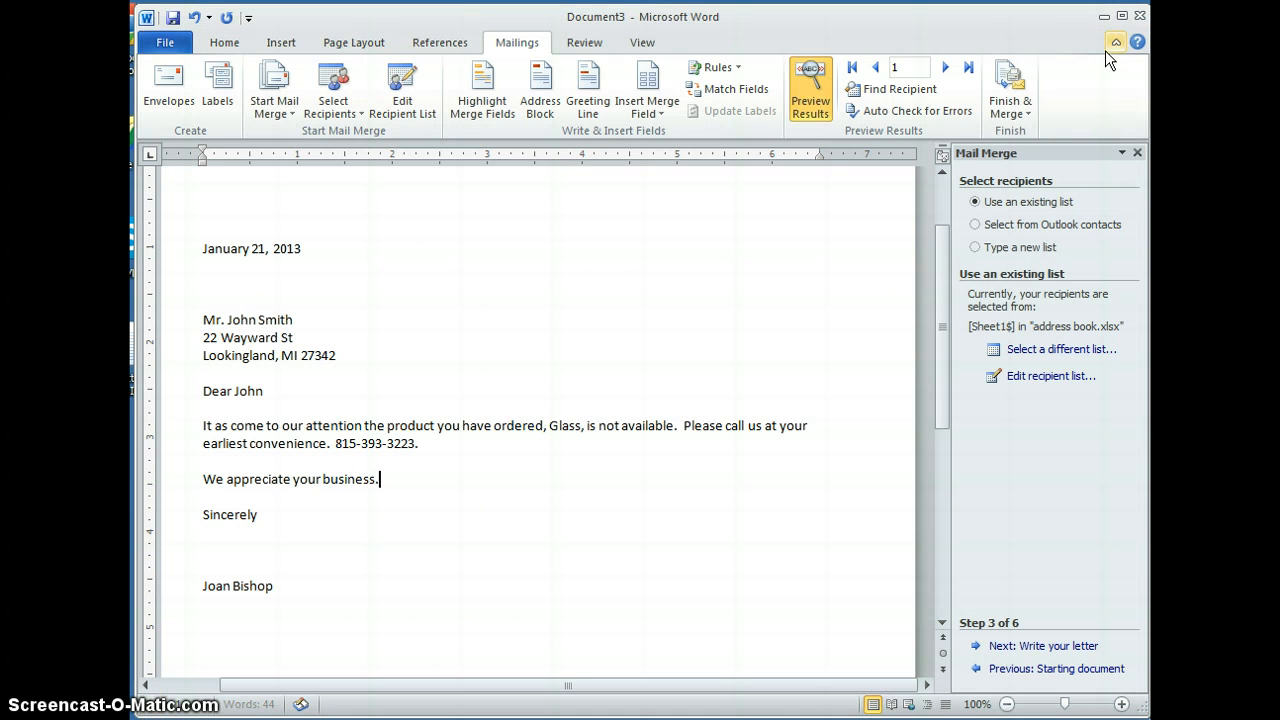
Set up printing of all merged records on the HP Deskjet F4500 series printer and close the print settings without printing
{"action": "left_click", "coordinate": [995, 108]}
{"action": "left_click", "coordinate": [1043, 157]}
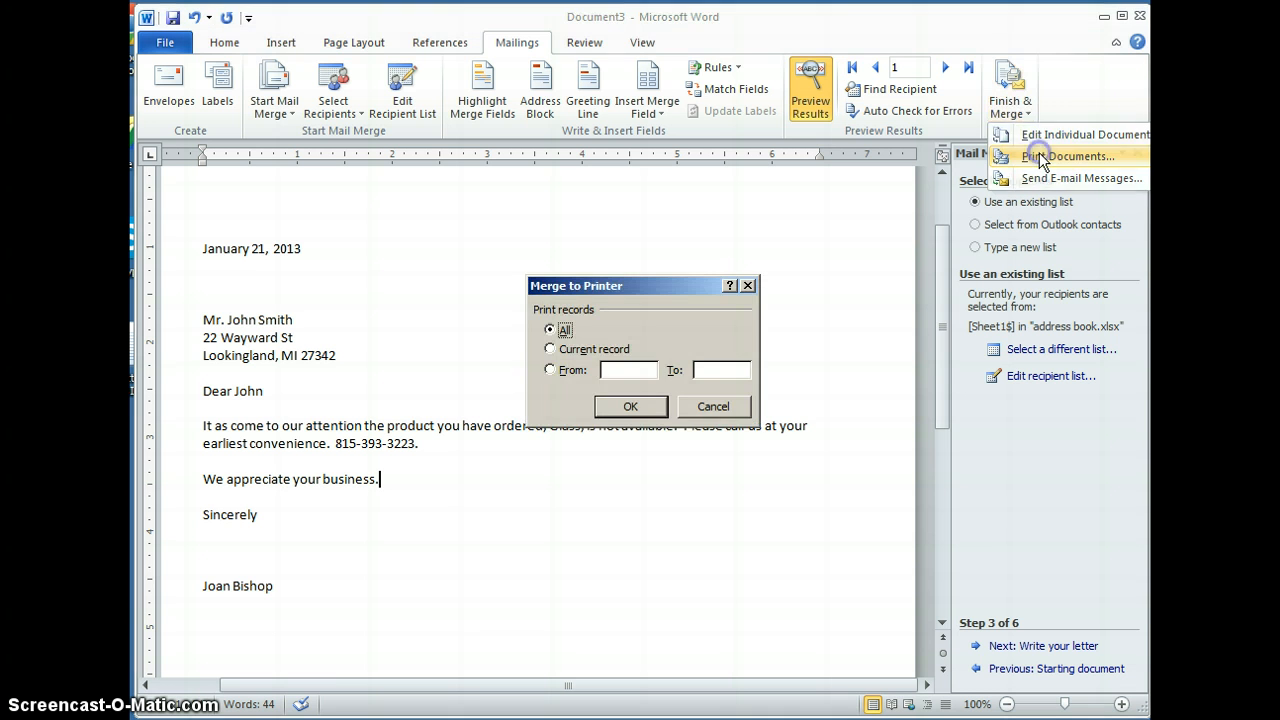
{"action": "left_click", "coordinate": [630, 406]}
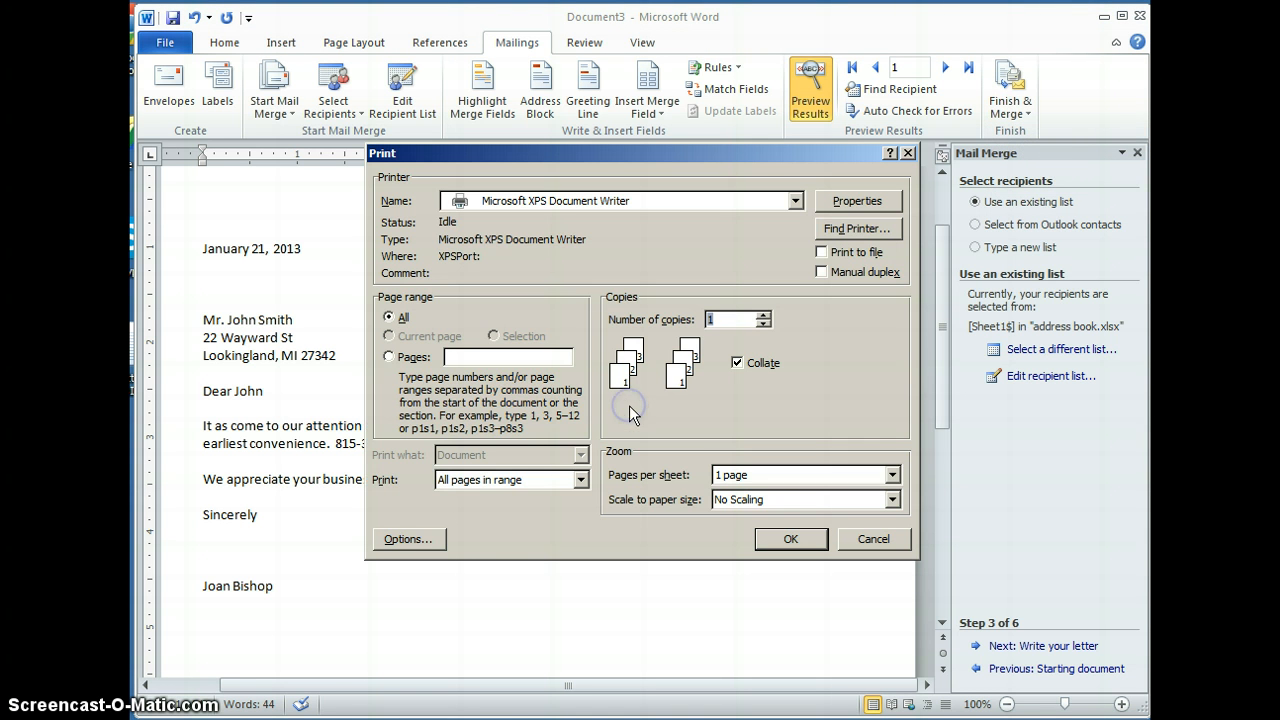
{"action": "left_click", "coordinate": [796, 200]}
{"action": "left_click", "coordinate": [642, 278]}
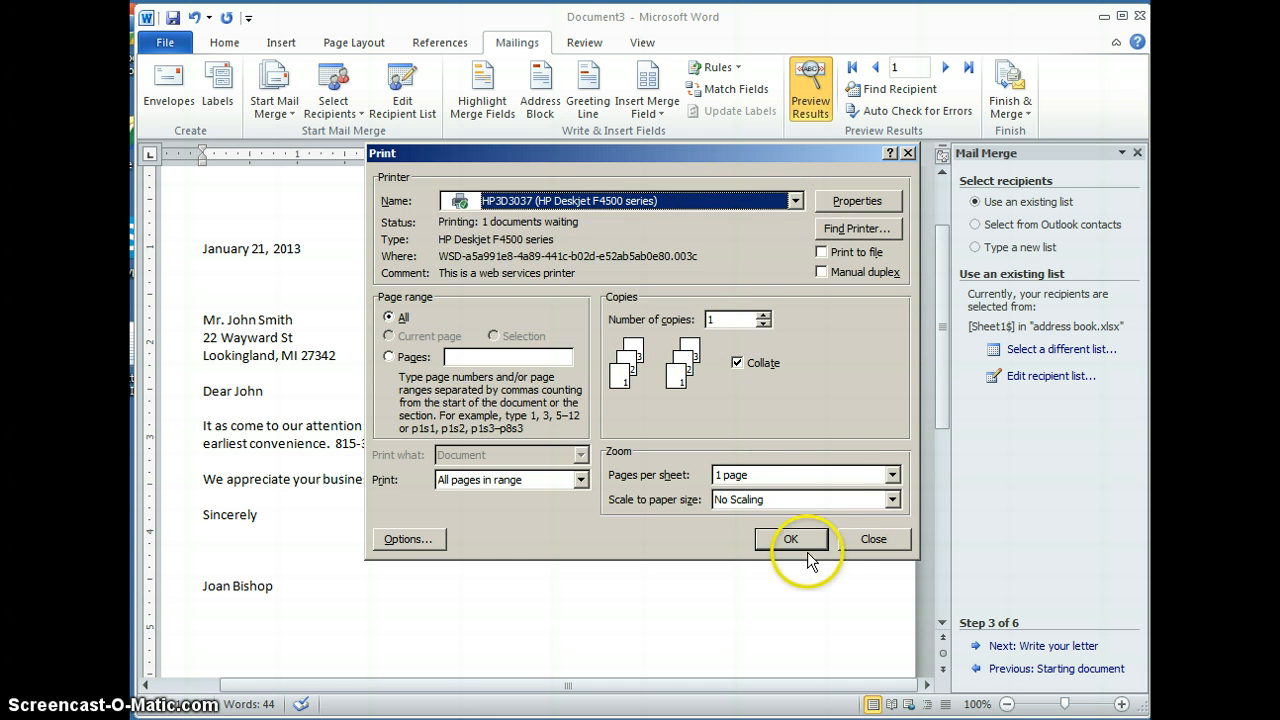
{"action": "left_click", "coordinate": [872, 540]}
{"action": "left_click", "coordinate": [1018, 114]}
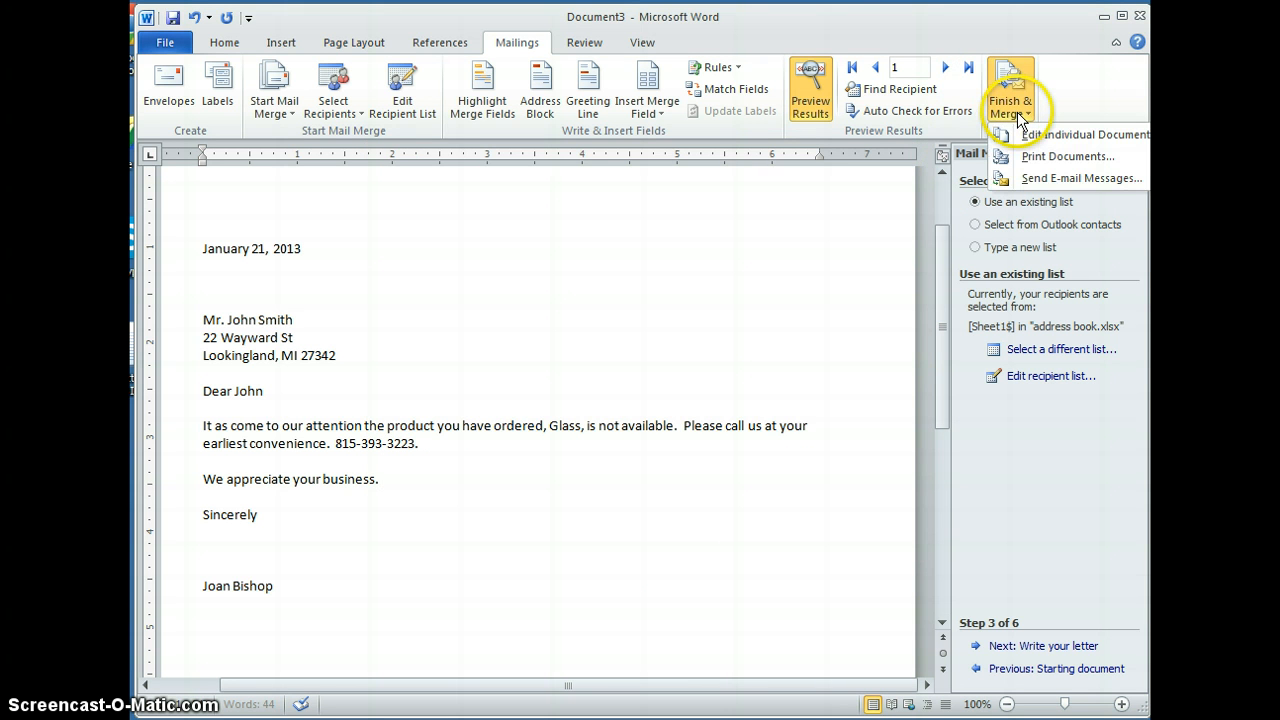
{"action": "left_click", "coordinate": [1051, 186]}
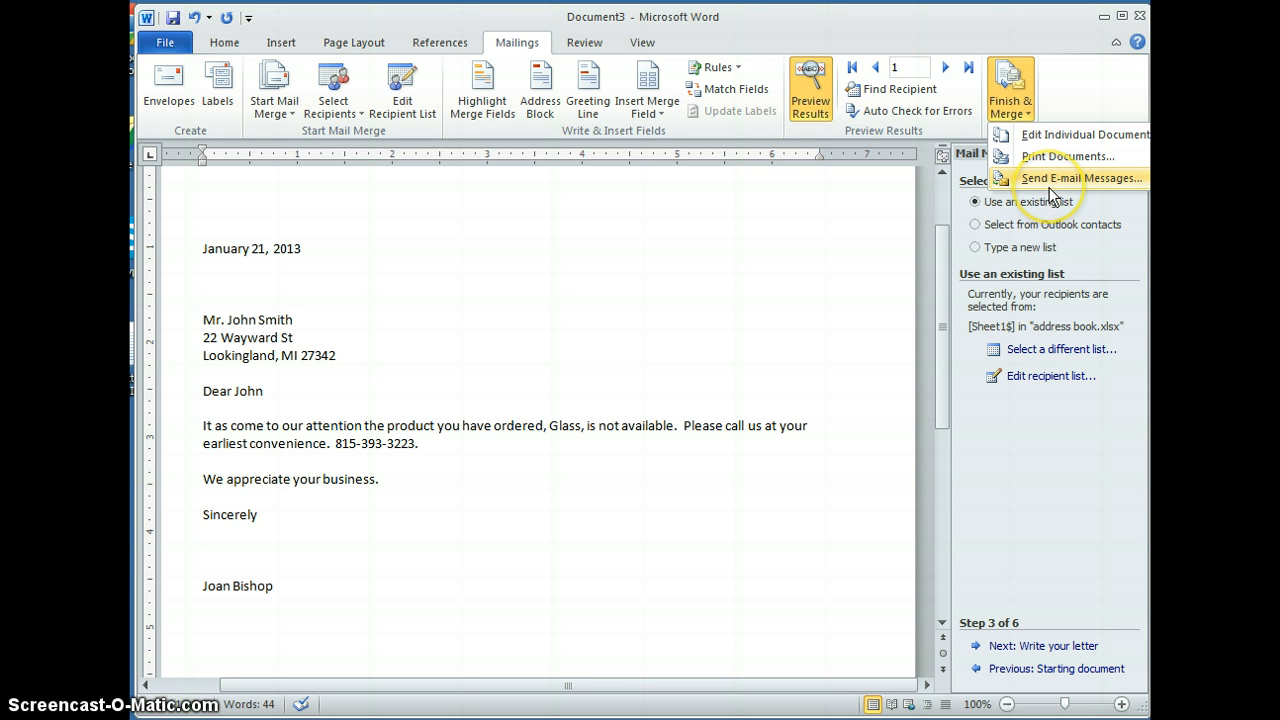
{"action": "left_click", "coordinate": [1049, 188]}
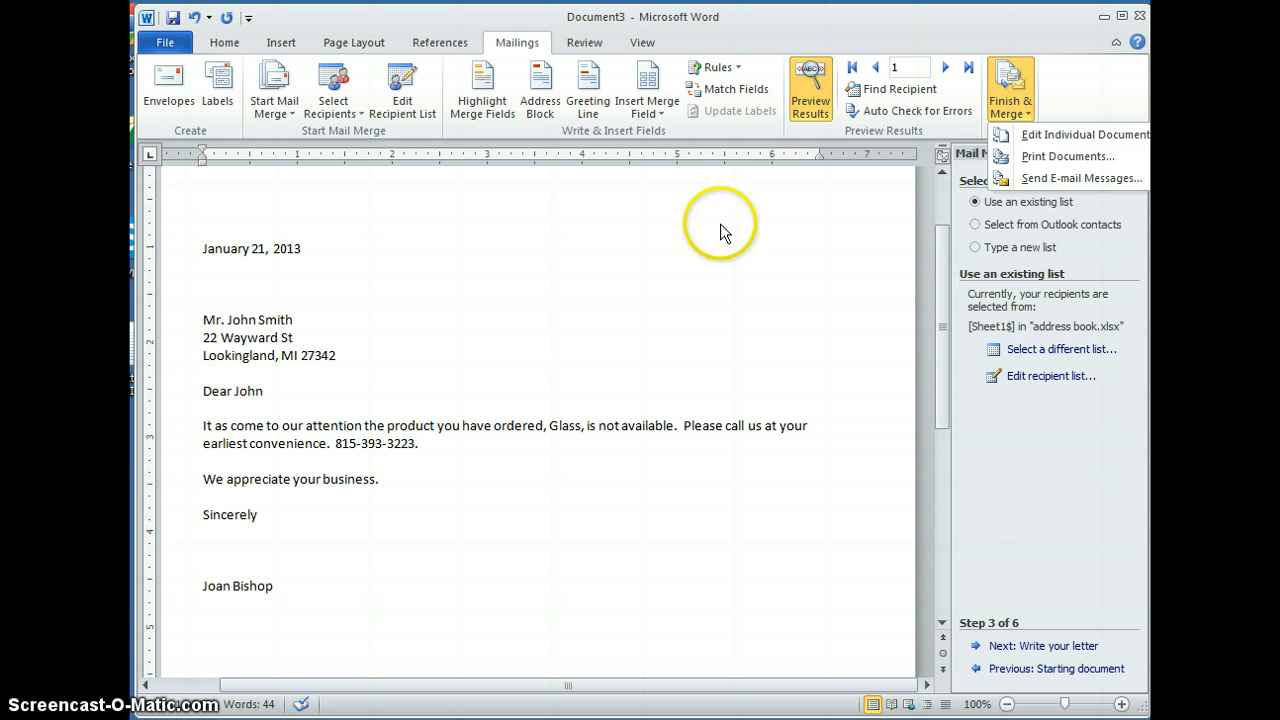
Show the merge fields instead of the preview and insert the First_Name field between commas after "attention"
{"action": "left_click", "coordinate": [810, 92]}
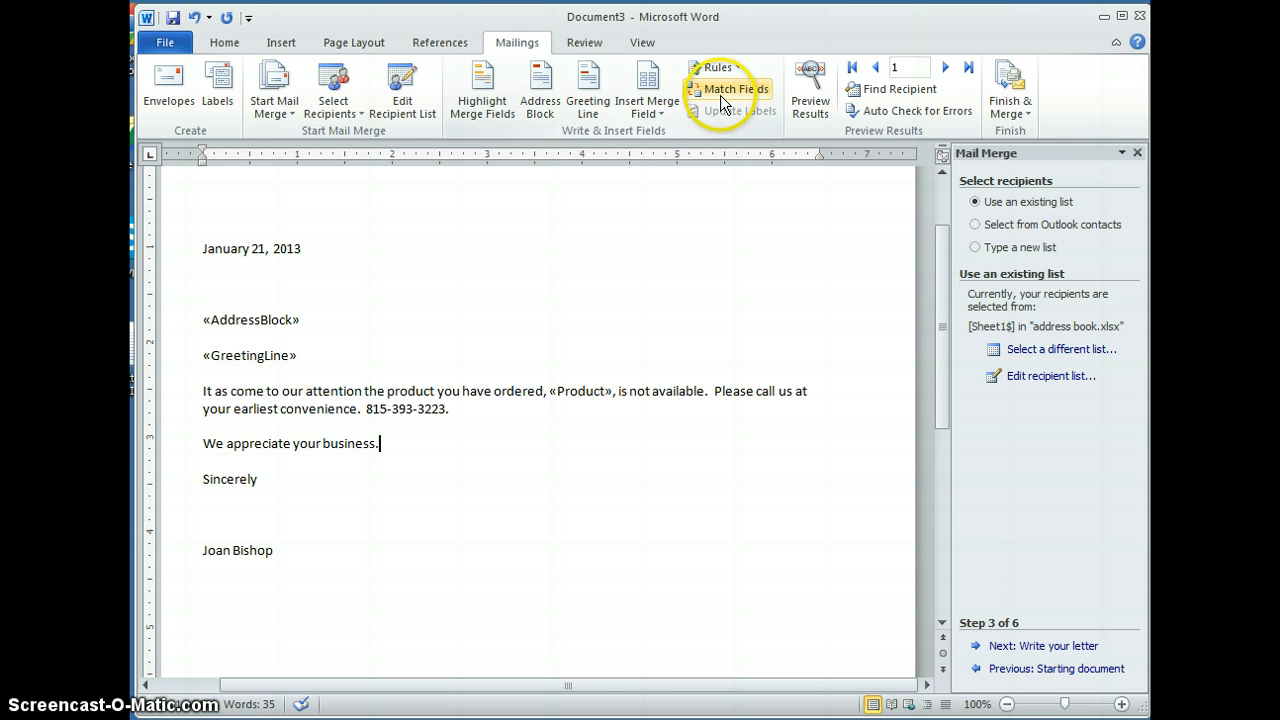
{"action": "left_click", "coordinate": [362, 393]}
{"action": "type", "text": ","}
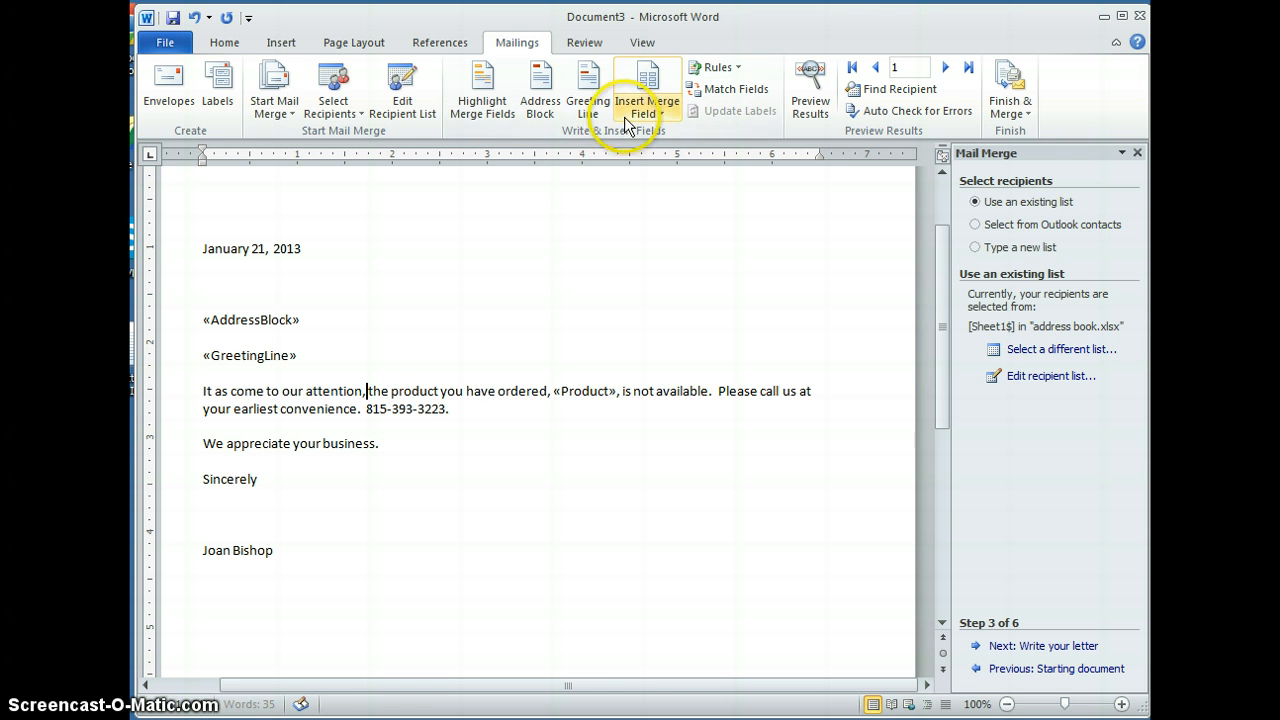
{"action": "left_click", "coordinate": [665, 112]}
{"action": "left_click", "coordinate": [672, 156]}
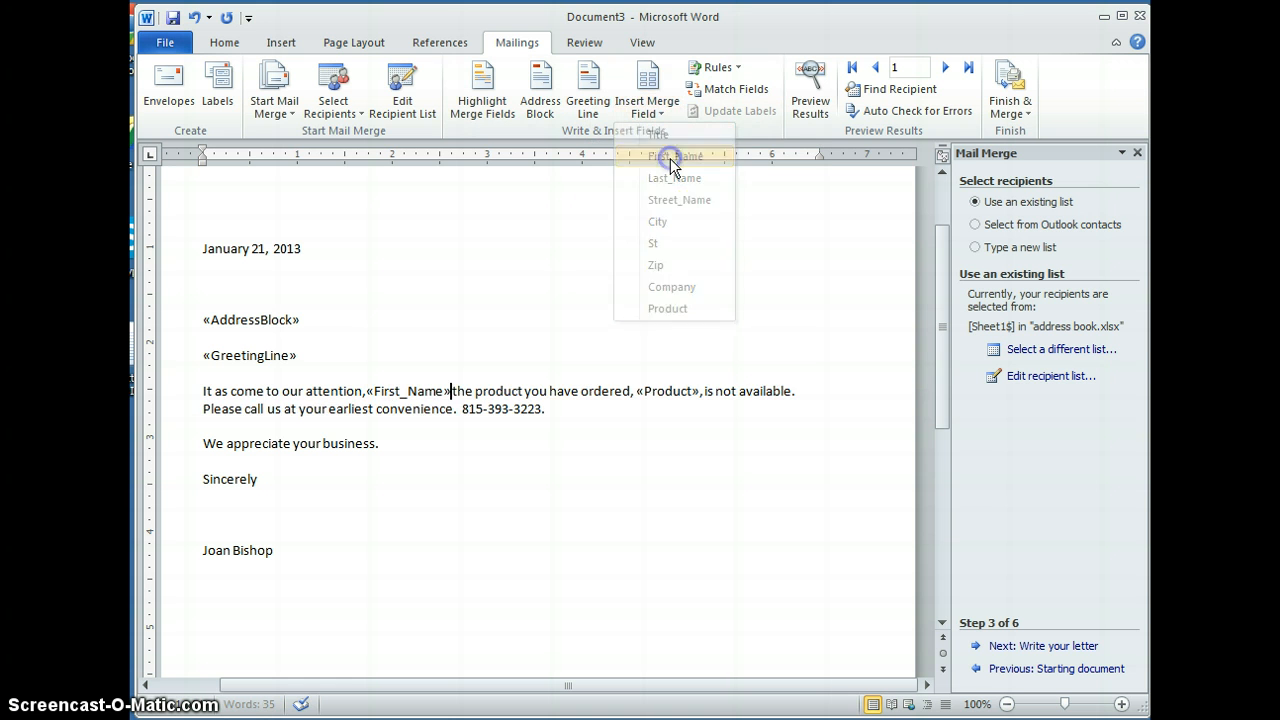
{"action": "type", "text": ","}
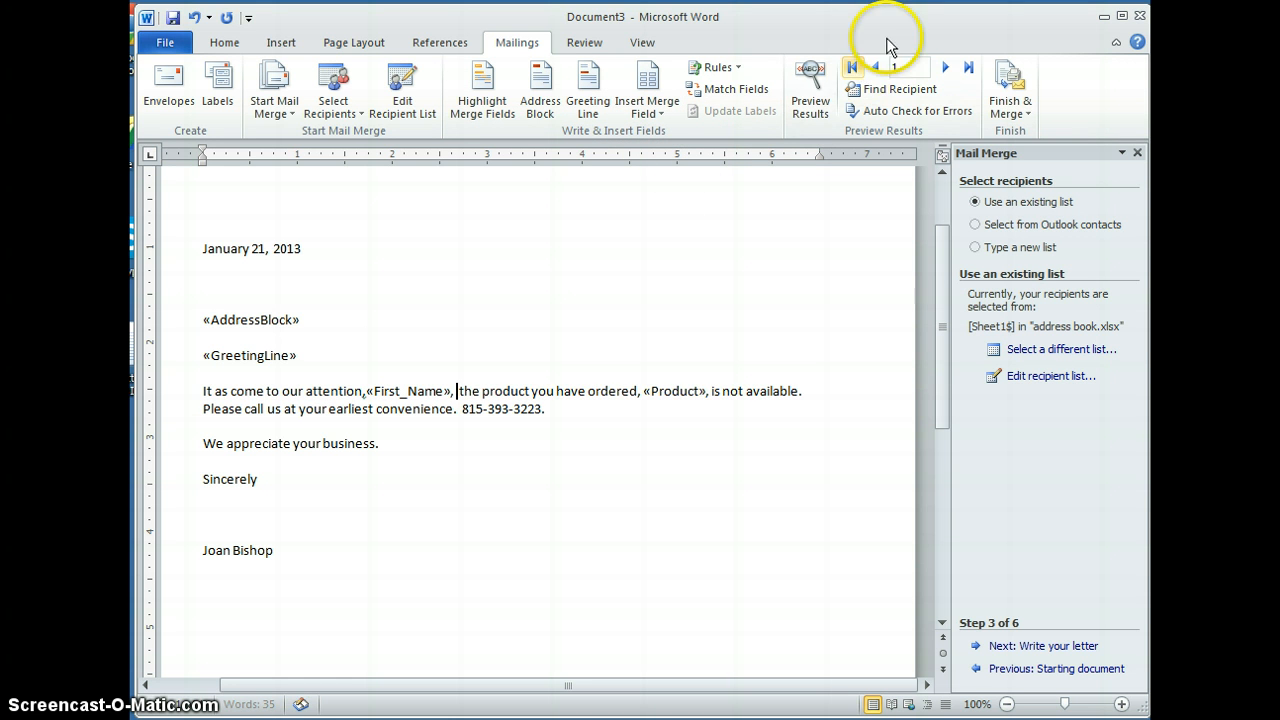
Preview the merged letter, add a space before the first name in the body, and return to the merge field view
{"action": "left_click", "coordinate": [810, 92]}
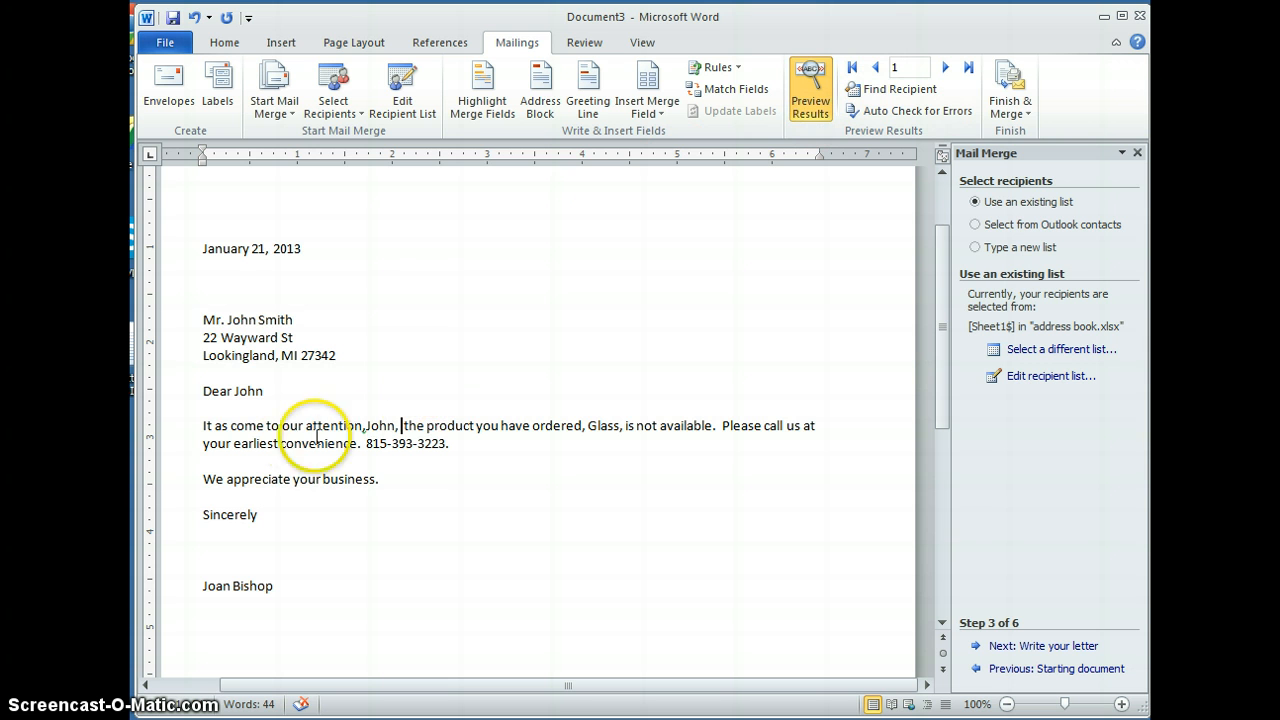
{"action": "left_click", "coordinate": [370, 426]}
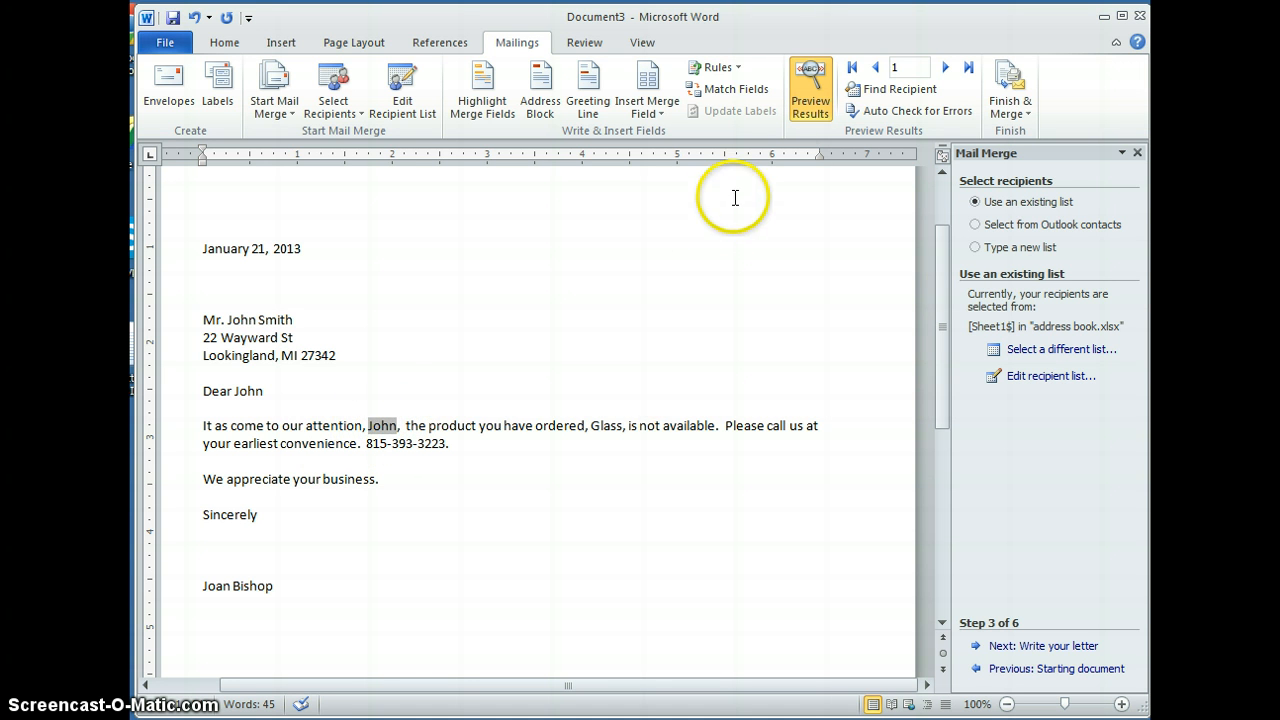
{"action": "left_click", "coordinate": [813, 104]}
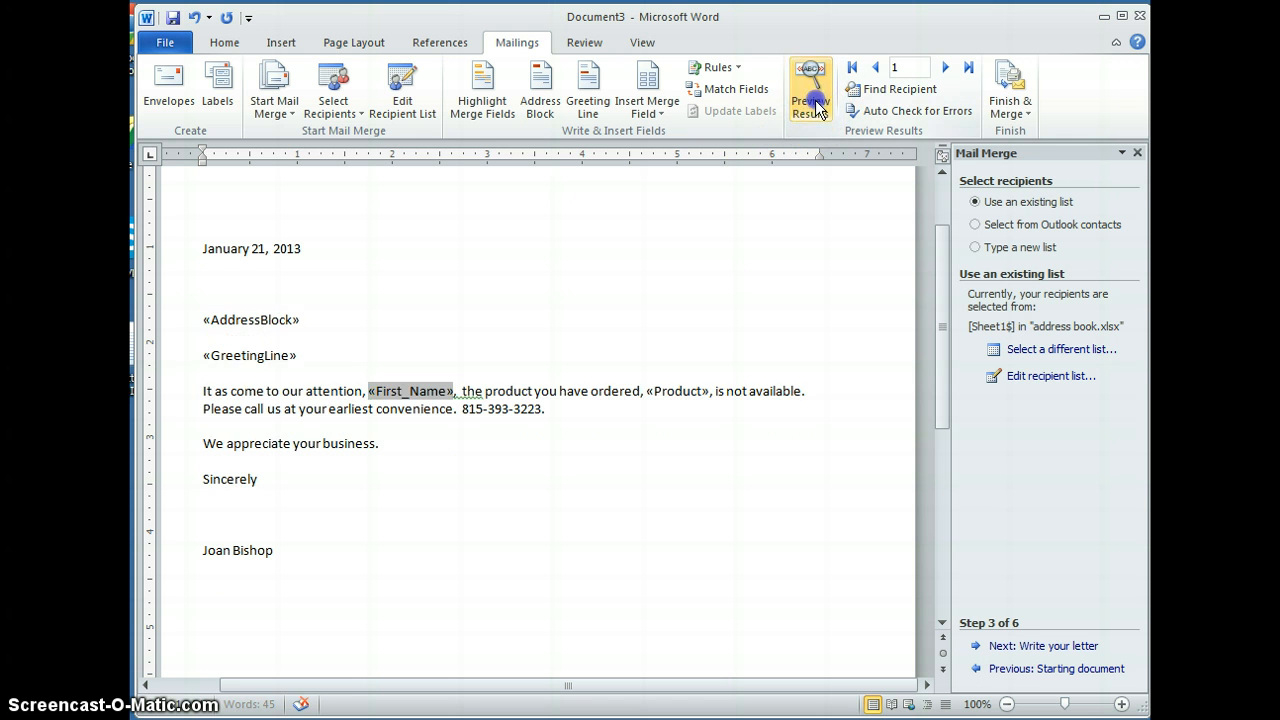
{"action": "left_click", "coordinate": [498, 541]}
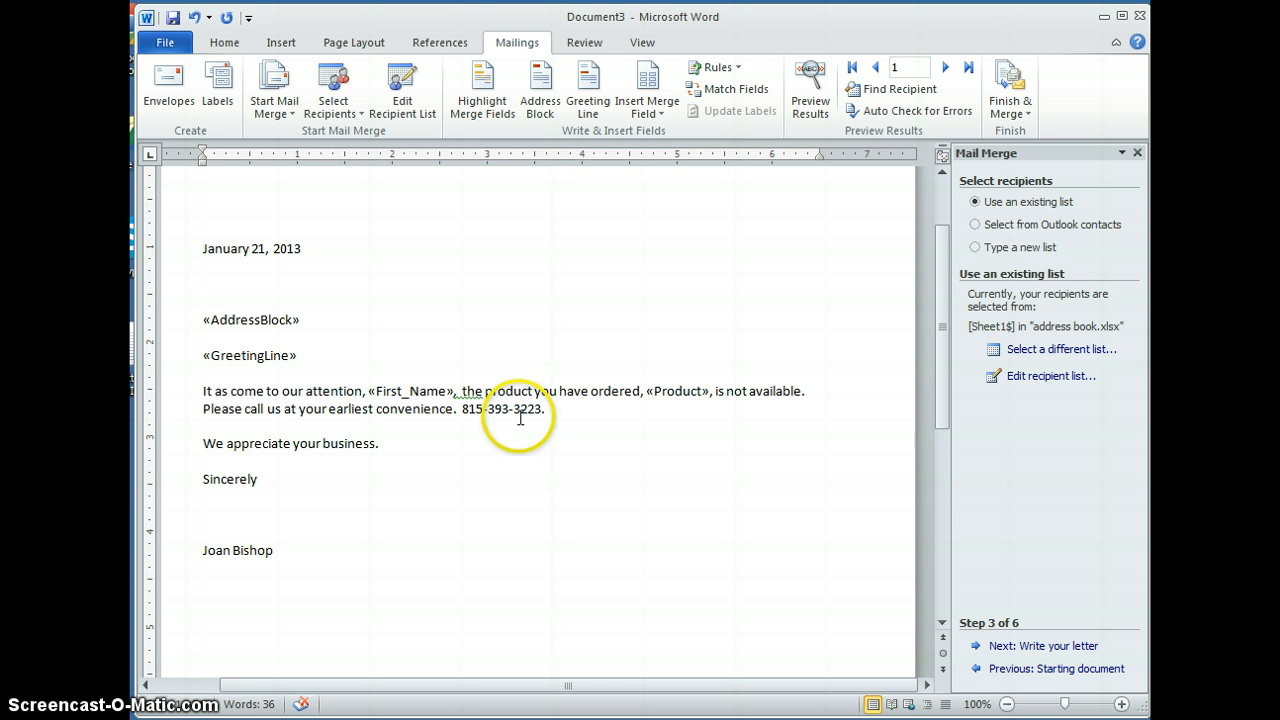
{"action": "left_click", "coordinate": [275, 103]}
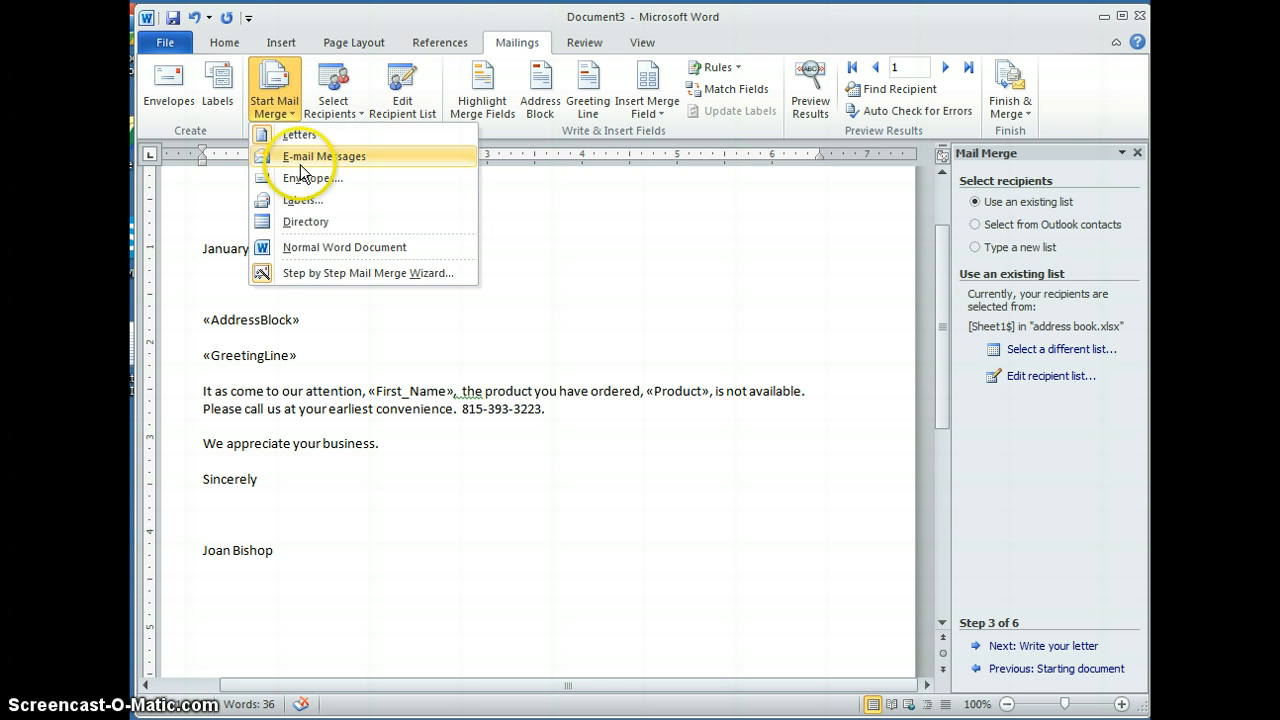
{"action": "left_click", "coordinate": [542, 323]}
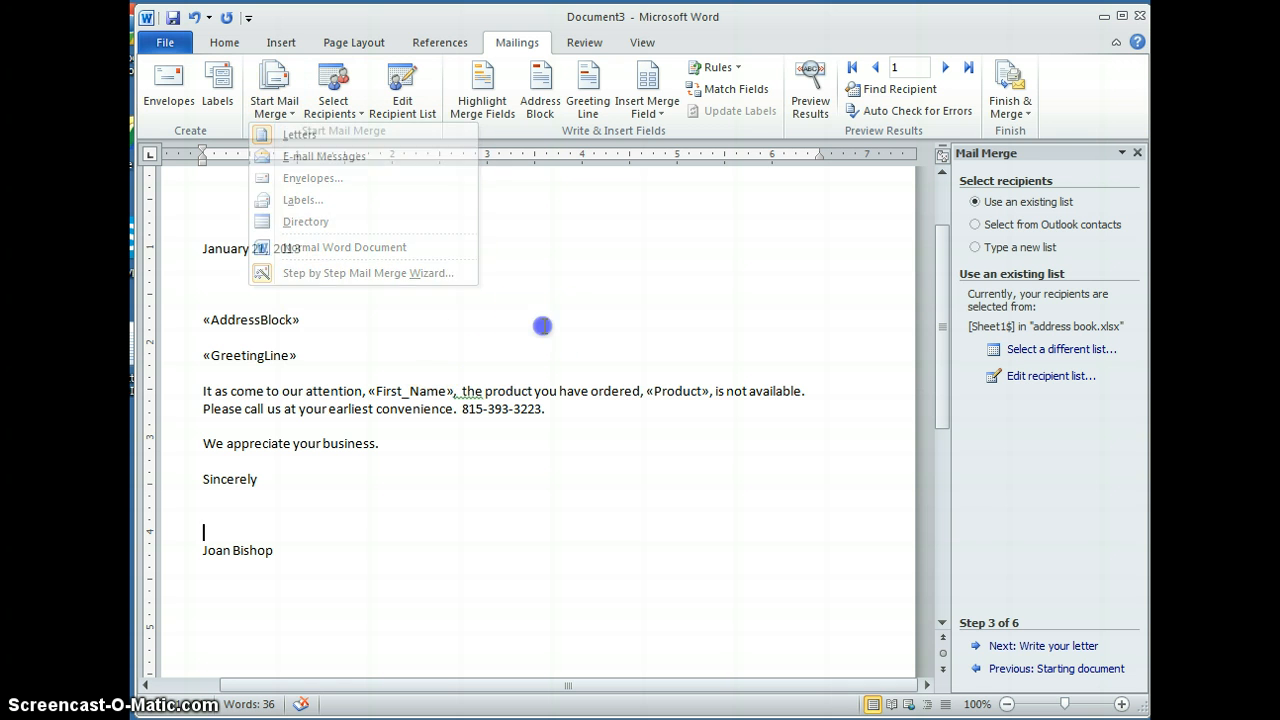